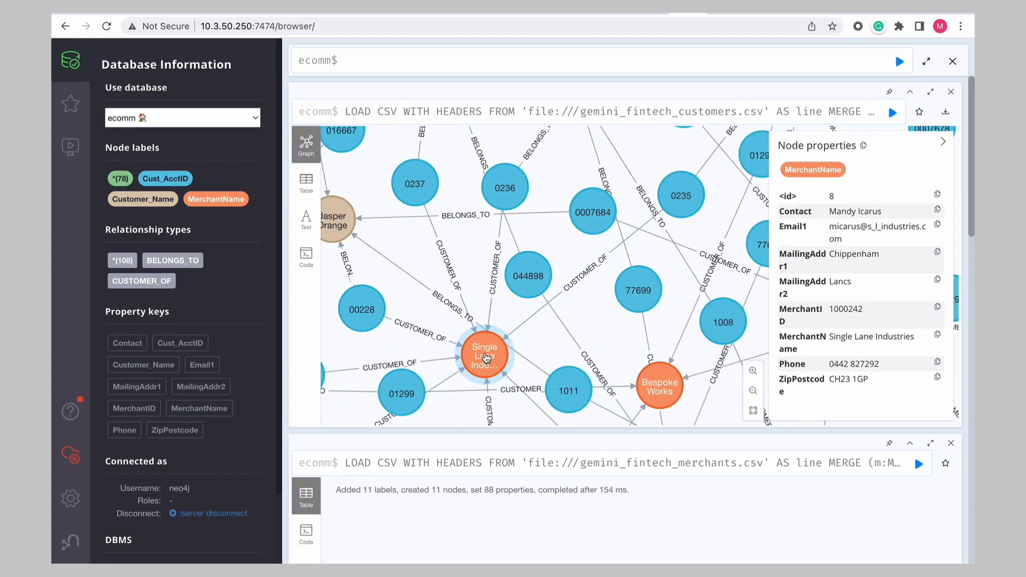
- Inspect the properties of several customer, merchant and relationship elements in the loaded ecomm graph
scroll(529, 262, "down", 1)
left_click(548, 299)
scroll(548, 299, "down", 8)
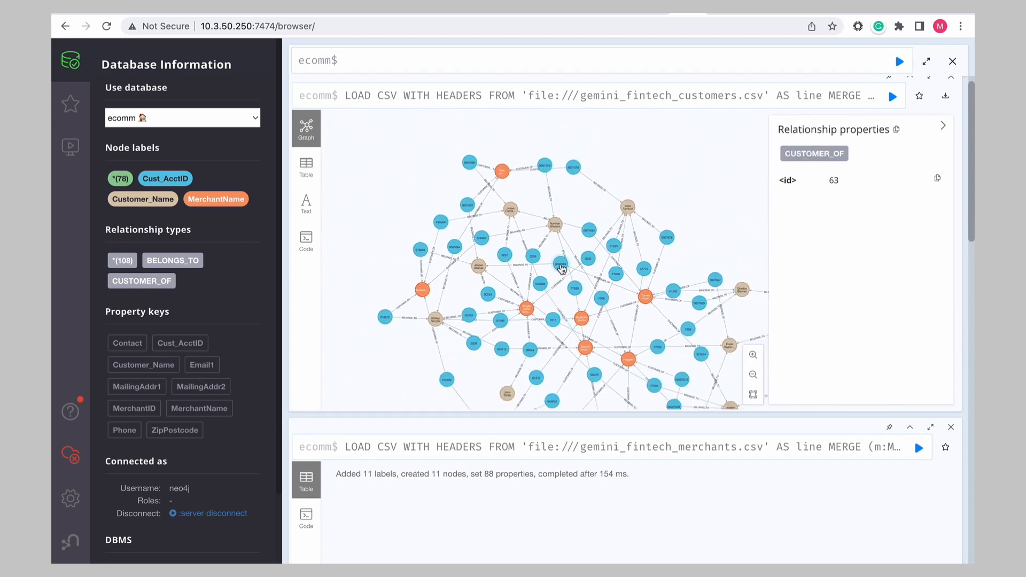
left_click(560, 265)
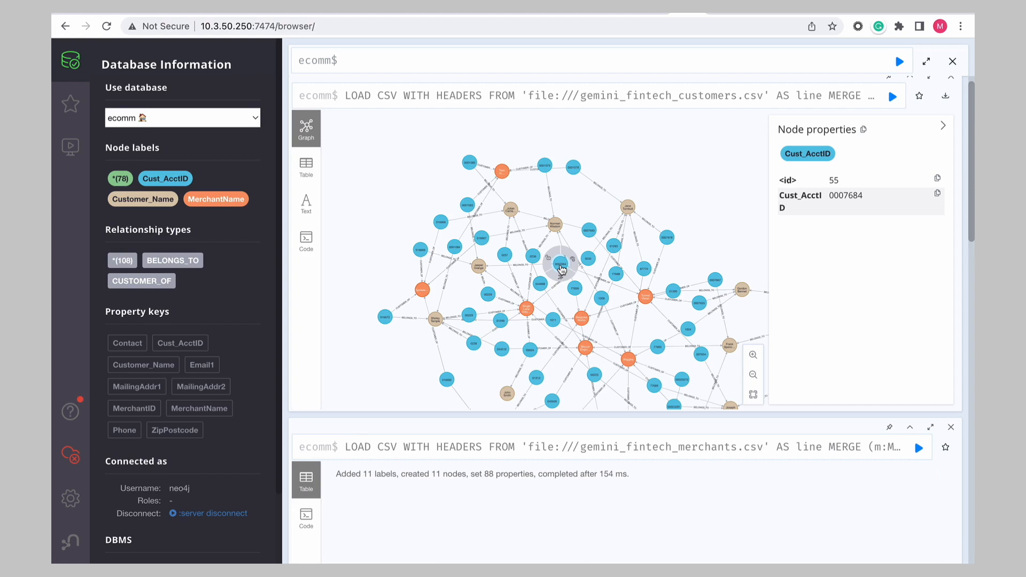
left_click(561, 266)
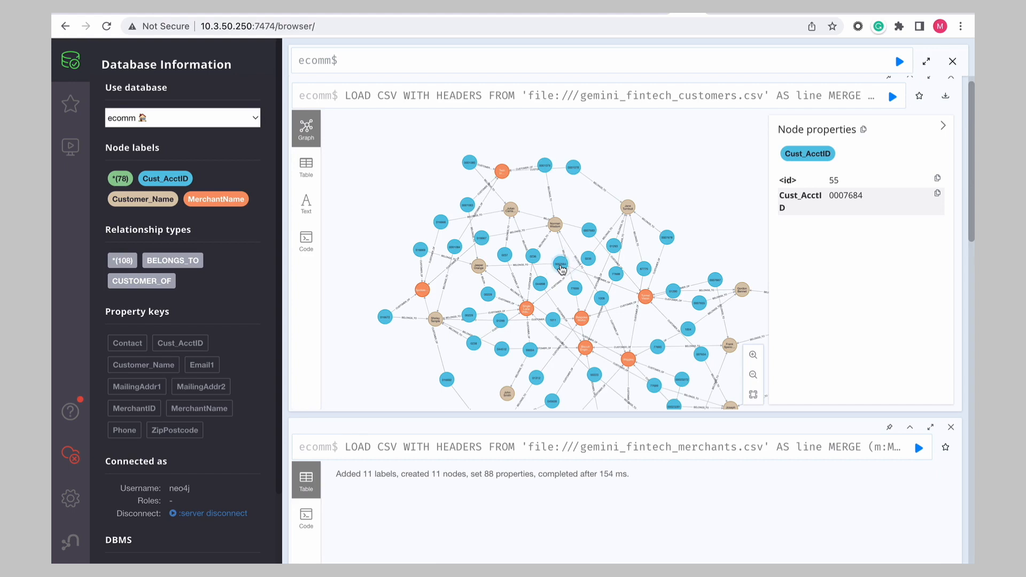
left_click(628, 209)
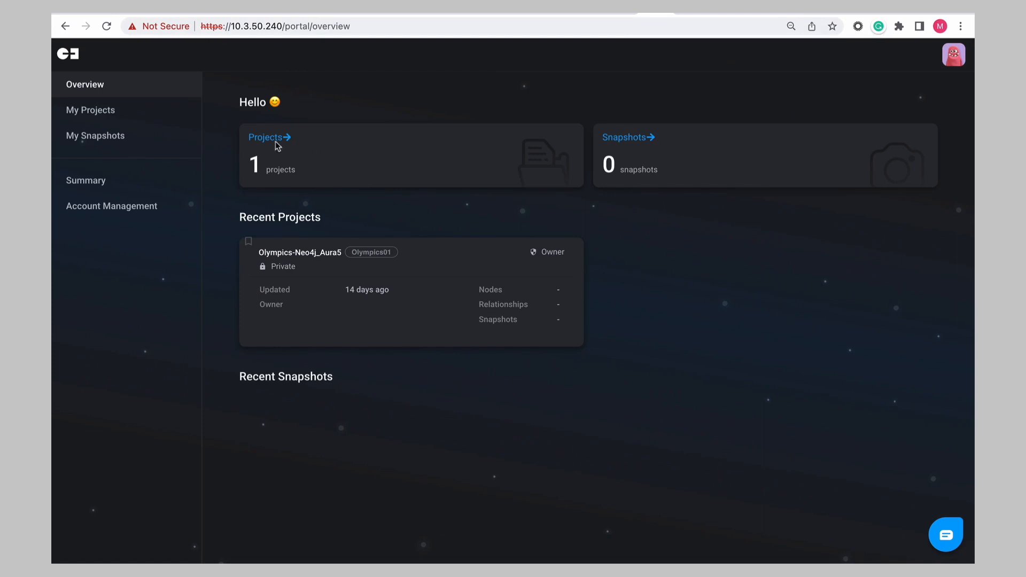
- Start a new project titled Ecommerce that connects to your own Neo4j database
left_click(267, 141)
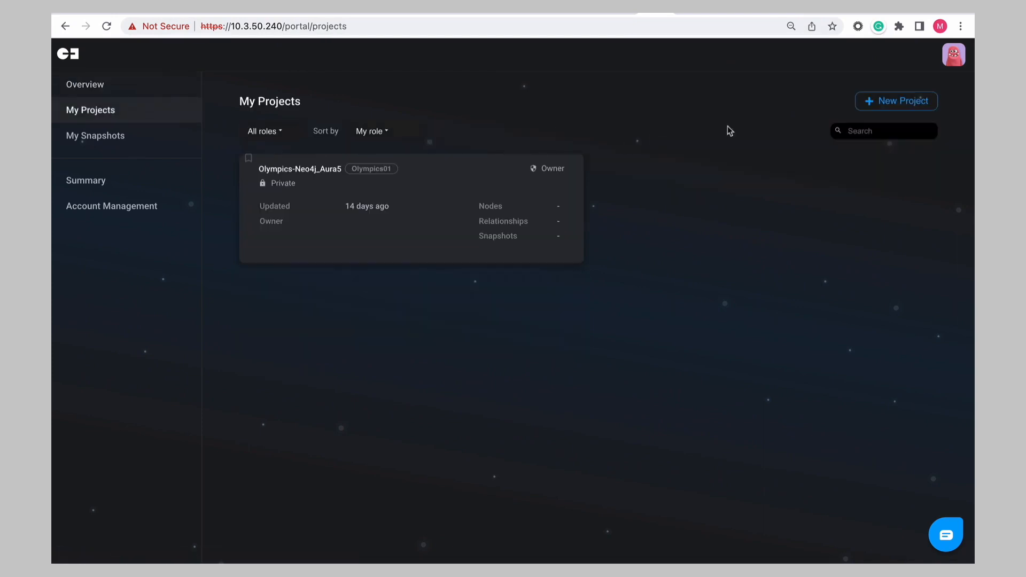
left_click(891, 104)
left_click_drag(386, 185, 297, 188)
type("Ecommerce")
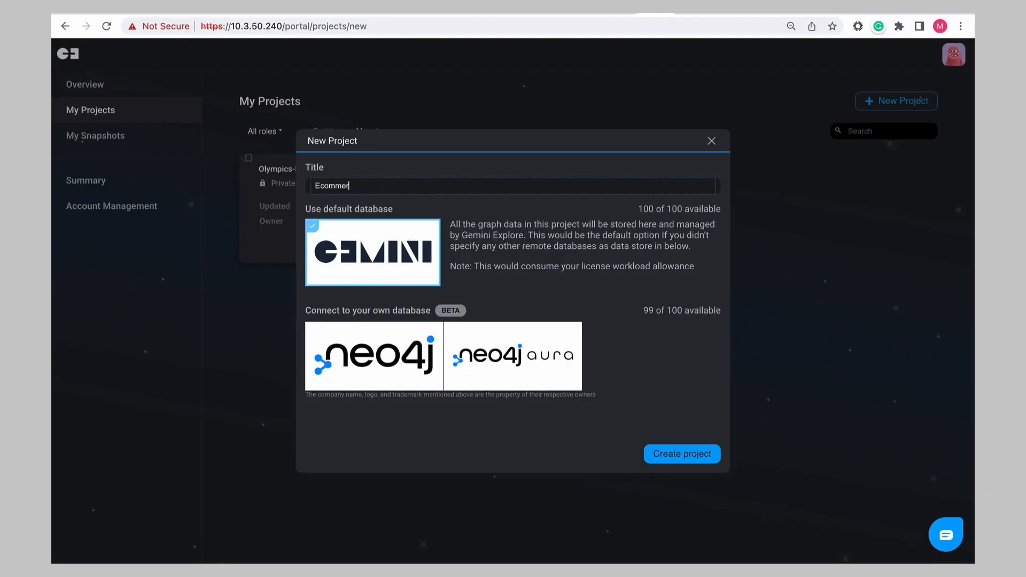
left_click(351, 337)
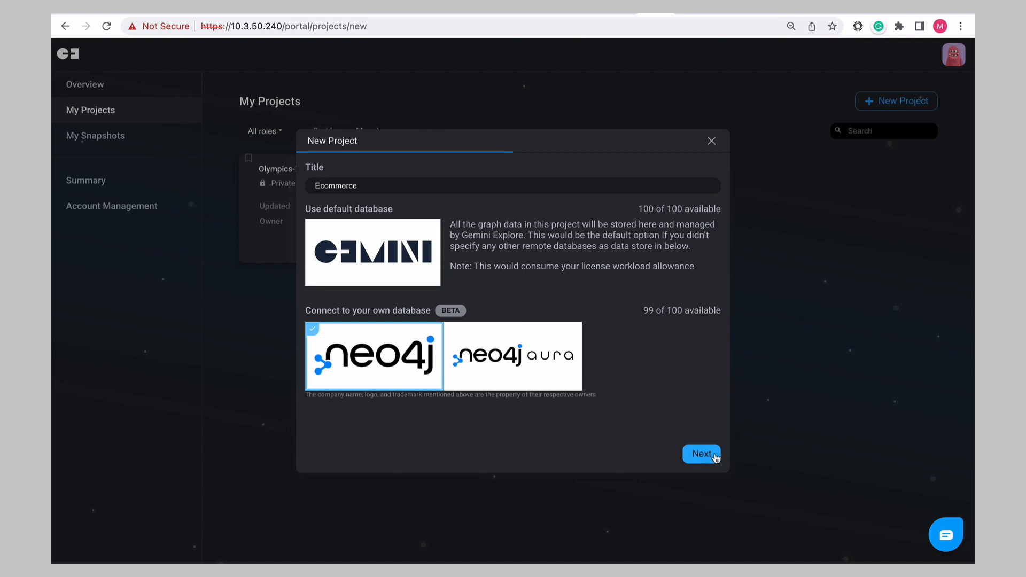
left_click(697, 453)
- Connect to the Neo4j server using database name ecomm and the account password, then continue
left_click(374, 211)
left_click(367, 259)
left_click_drag(362, 253, 299, 250)
type("edomm")
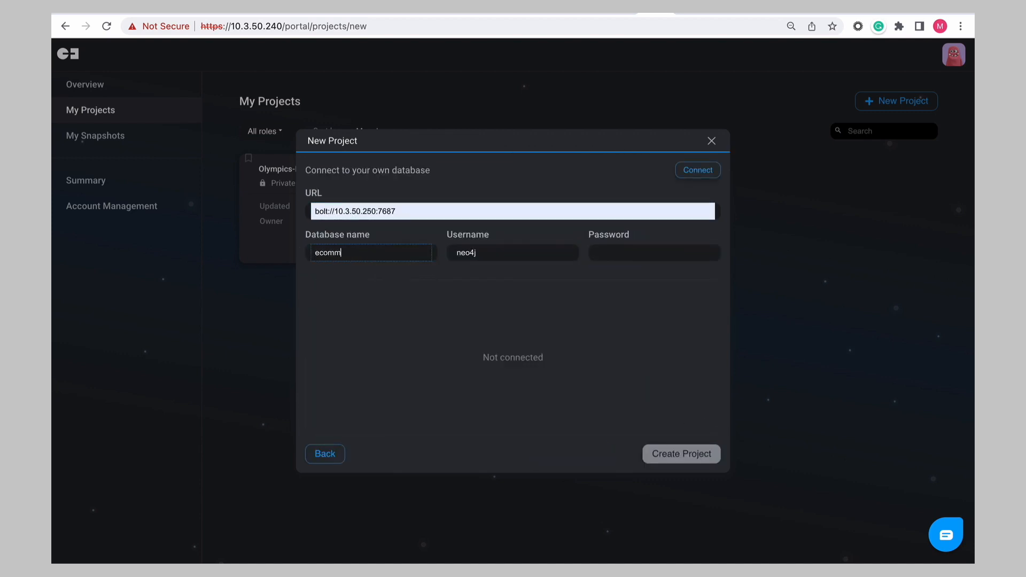
left_click(644, 252)
type("•••••••••")
left_click(697, 171)
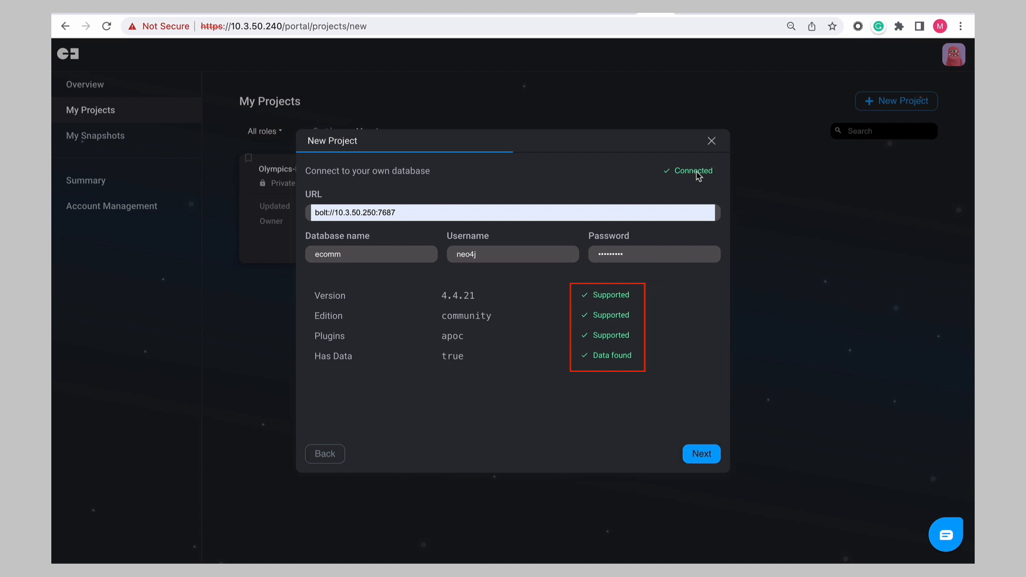
left_click(700, 456)
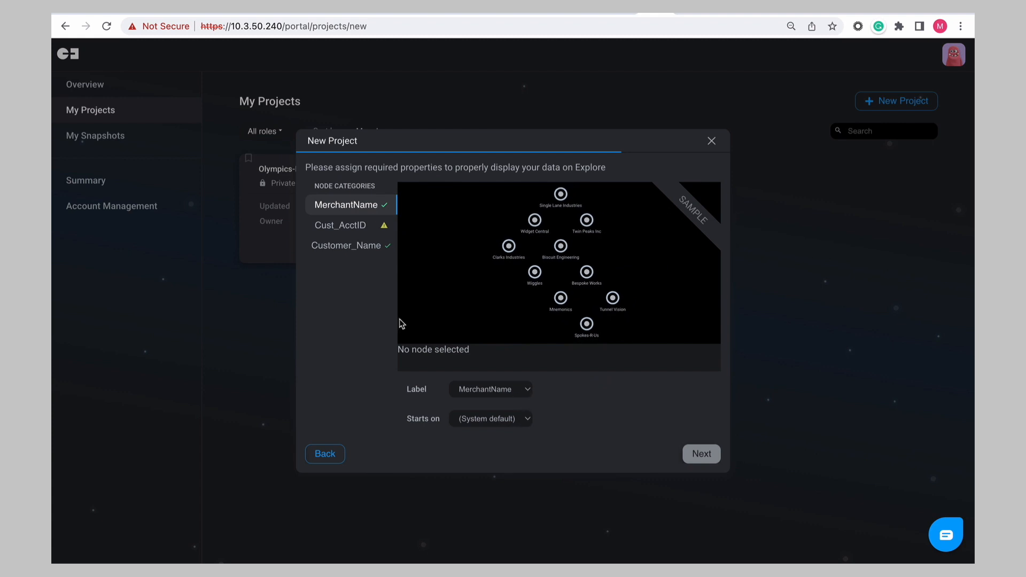
- Set Cust_AcctID as the display label for the Cust_AcctID node category and check the other categories before continuing
left_click(354, 233)
left_click(528, 391)
left_click(505, 405)
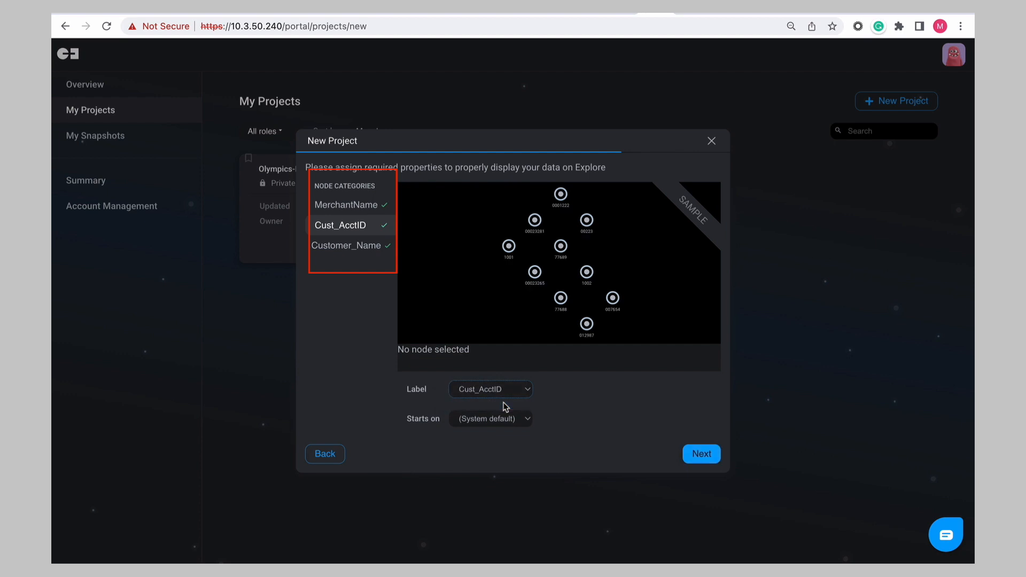
scroll(555, 264, "up", 4)
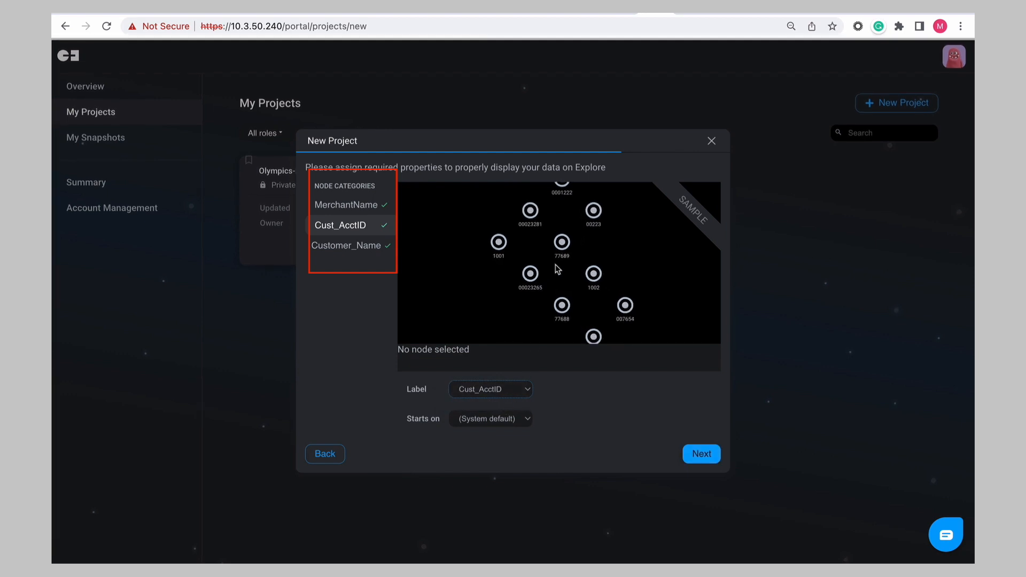
left_click(367, 250)
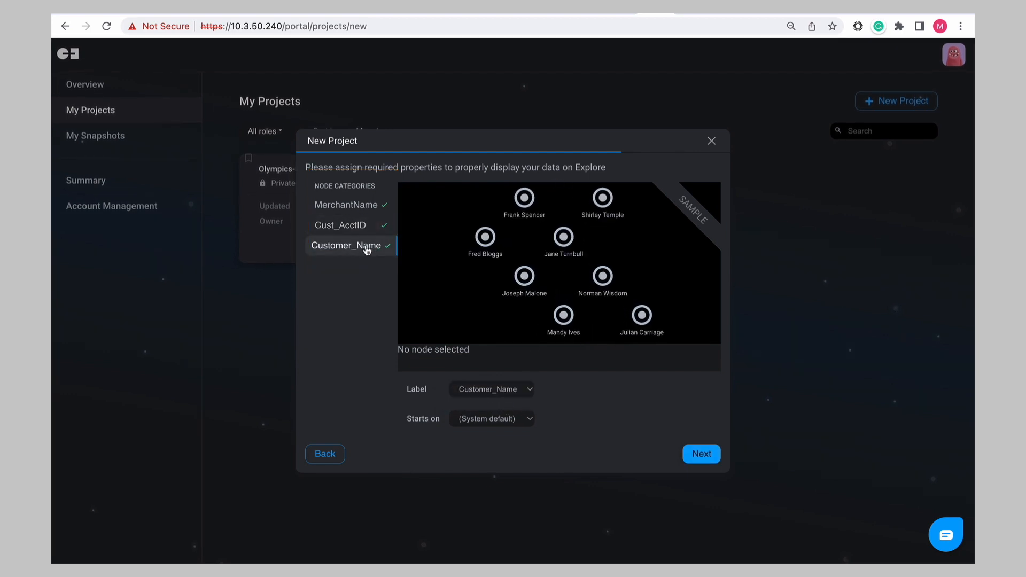
left_click(701, 454)
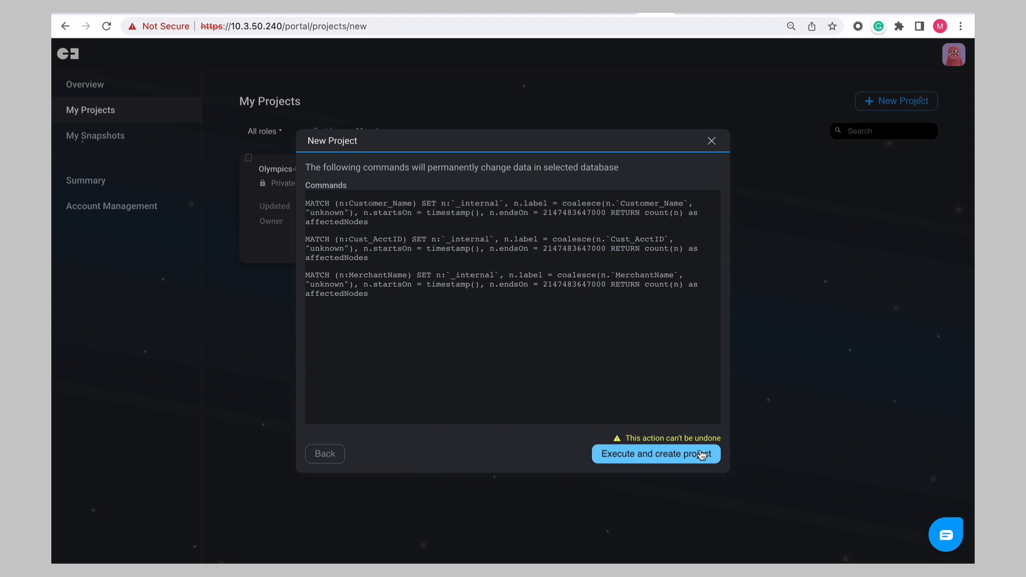
- Execute the label commands to create the project and open its Explore Data canvas
left_click(657, 456)
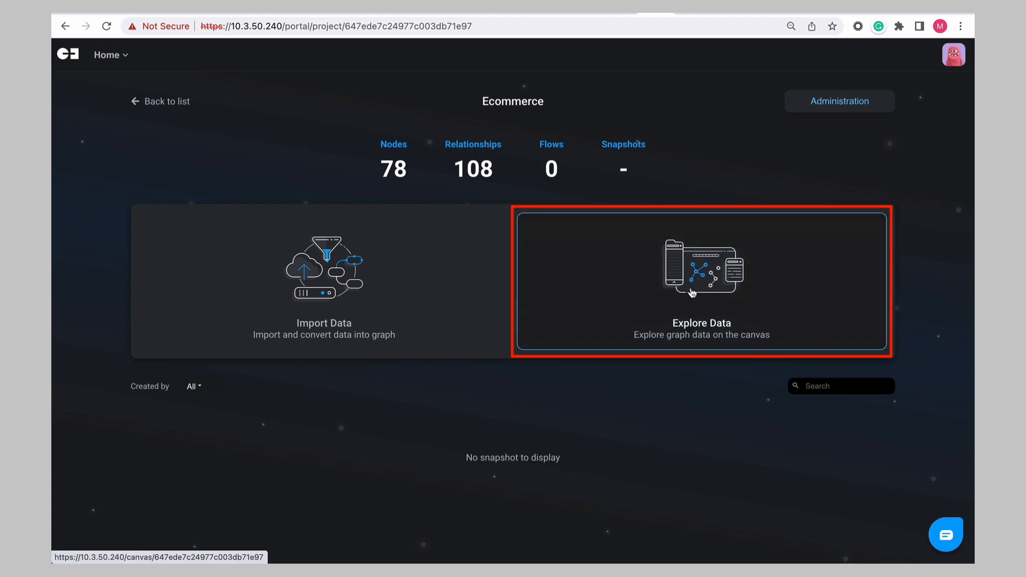
left_click(704, 273)
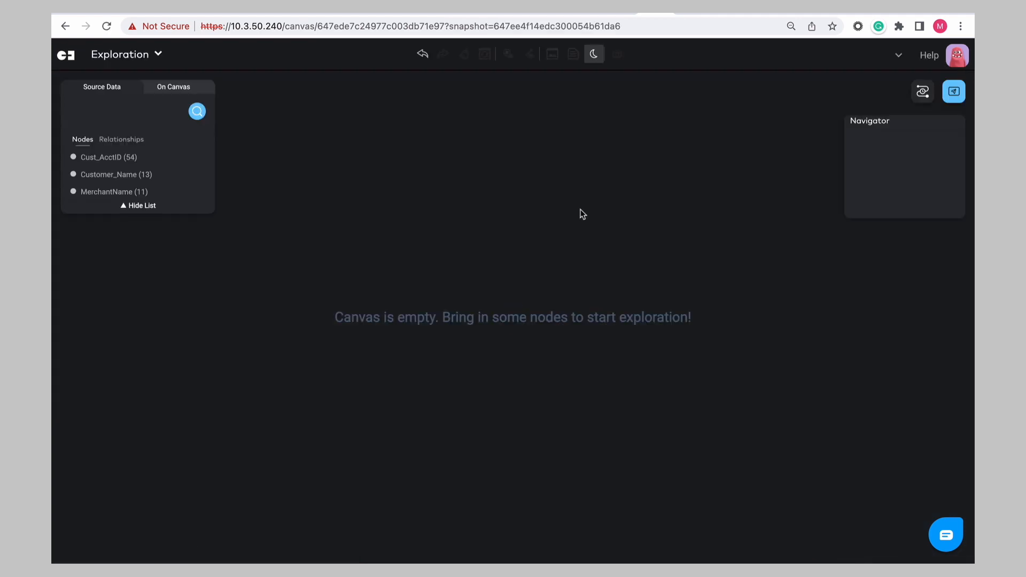
- Switch the canvas to the light theme and bring all Cust_AcctID nodes onto it
left_click(596, 60)
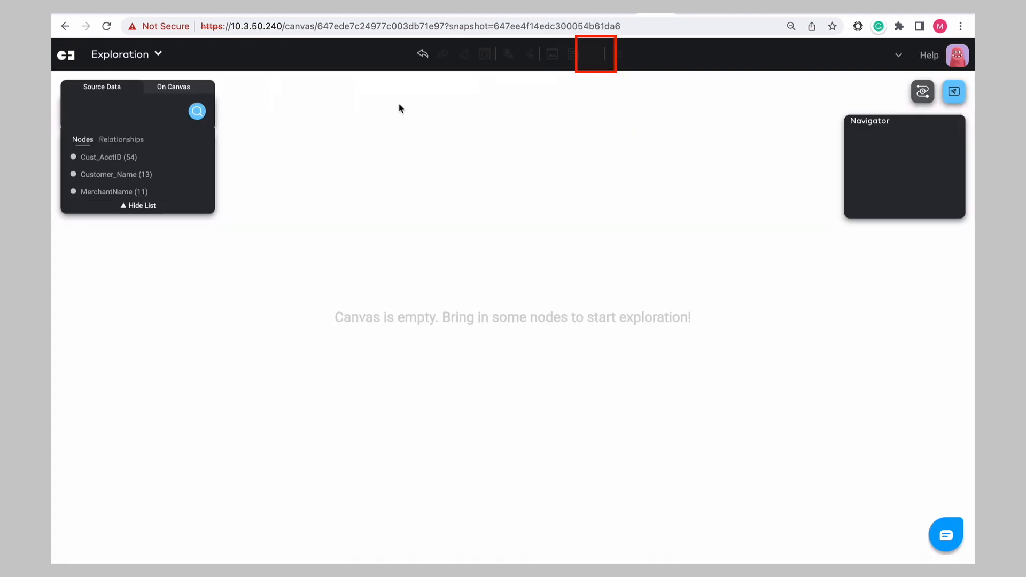
left_click(203, 157)
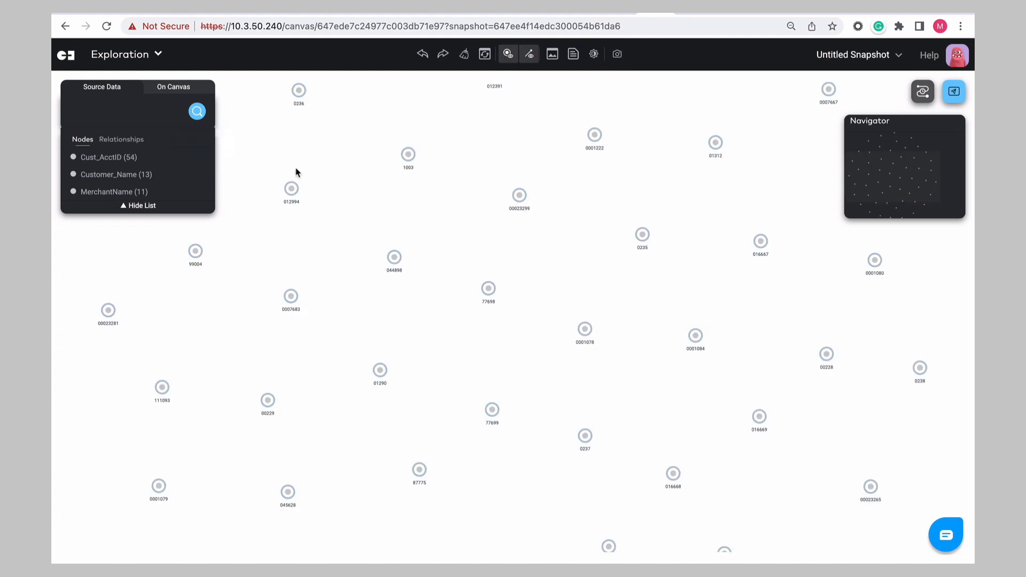
scroll(247, 239, "up", 5)
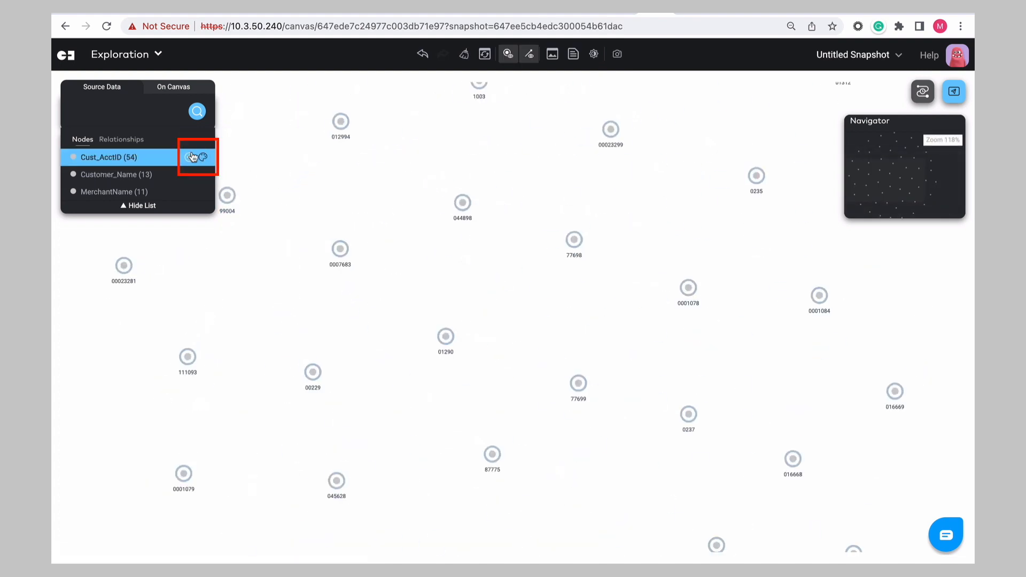
- Give Cust_AcctID nodes a custom display with the uploaded credit-card.svg icon and a yellow background
left_click(204, 157)
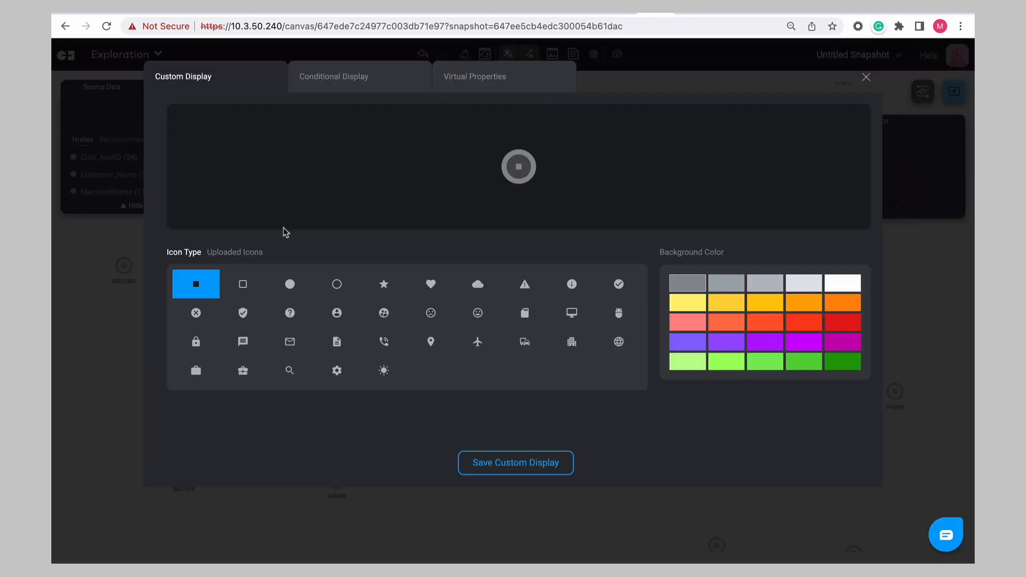
left_click(242, 252)
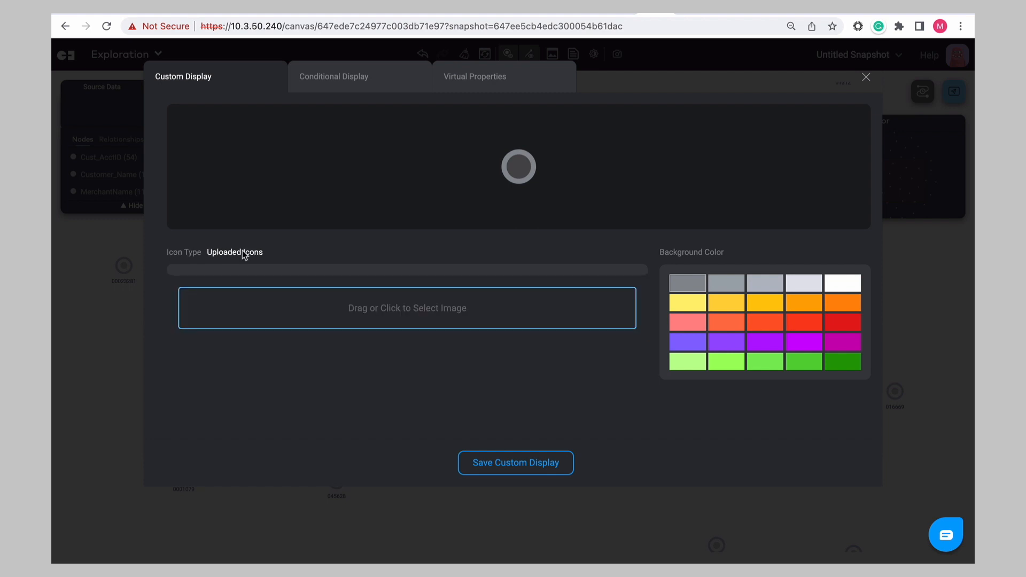
left_click(377, 309)
left_click(332, 85)
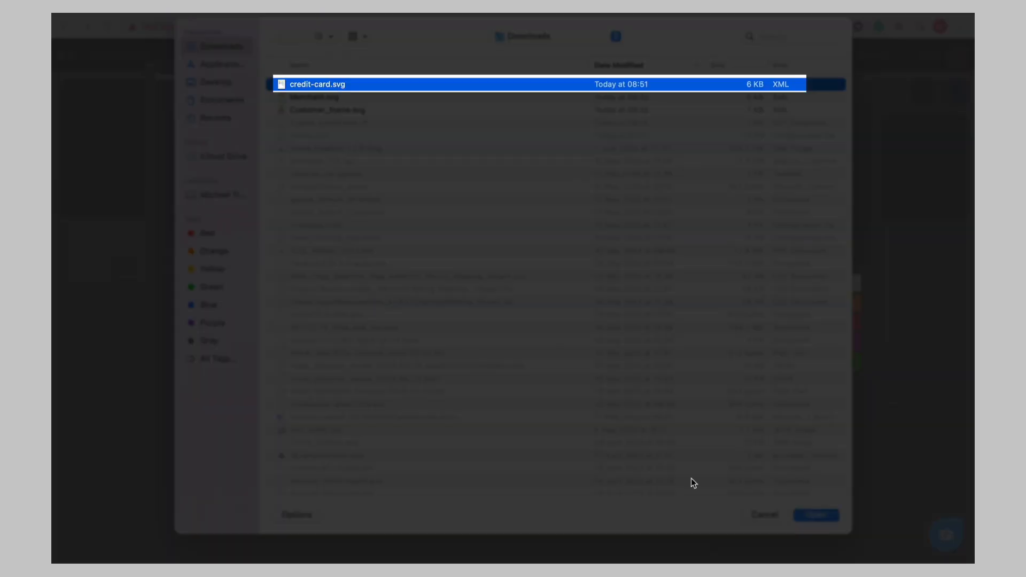
left_click(804, 516)
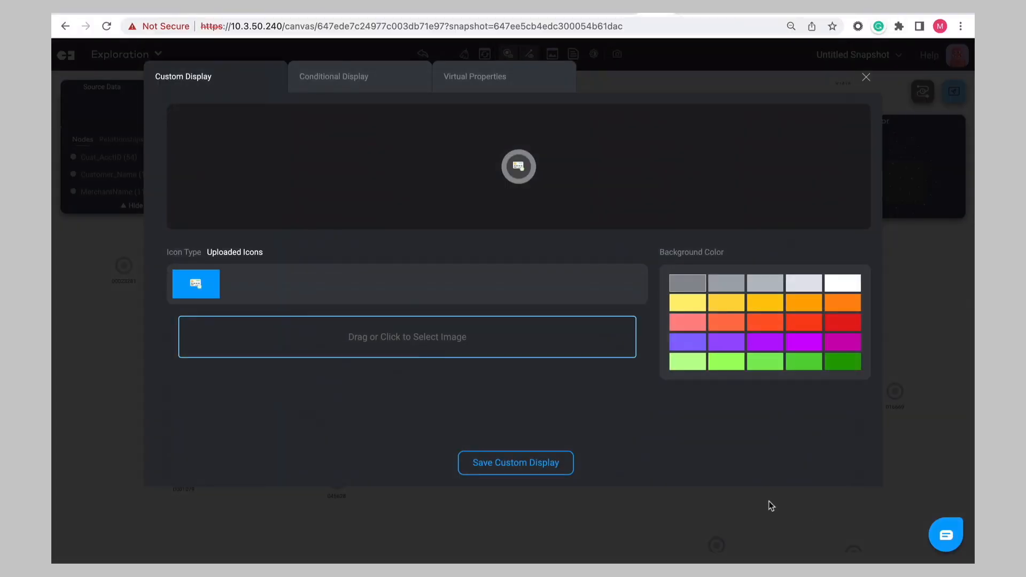
left_click(736, 308)
left_click(526, 463)
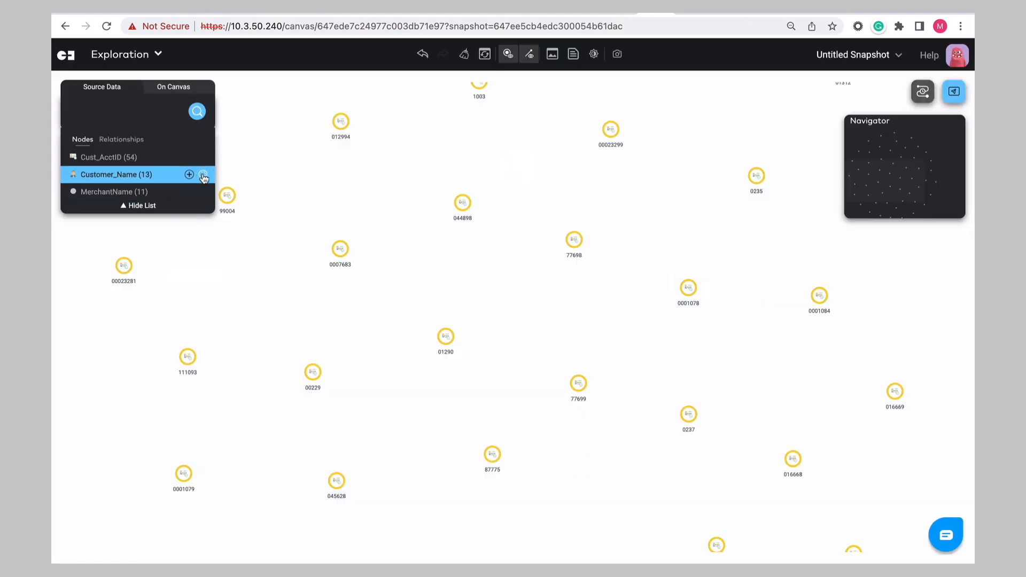
- Add the Customer_Name and MerchantName nodes to the canvas and select a customer node
left_click(189, 174)
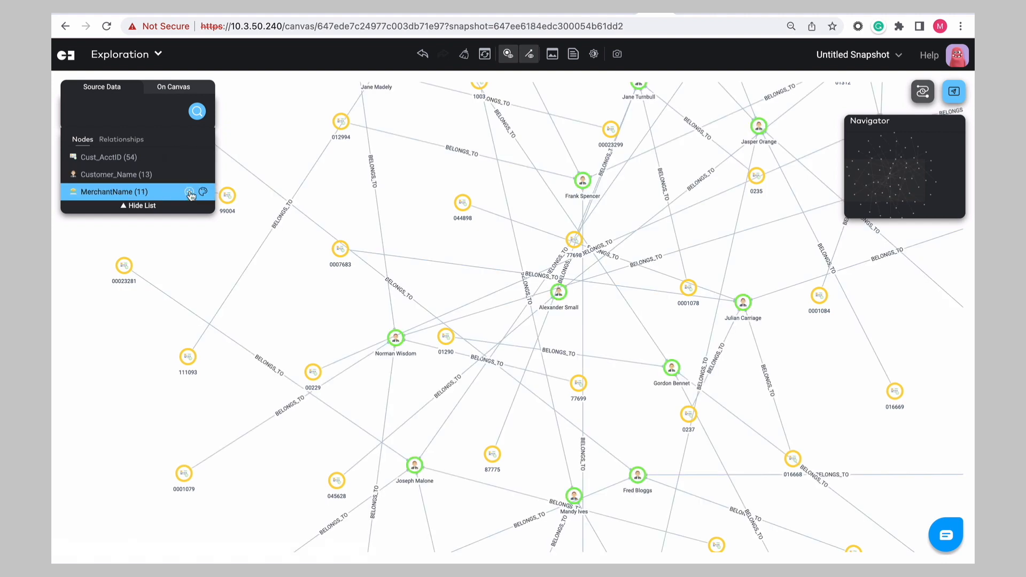
left_click(189, 191)
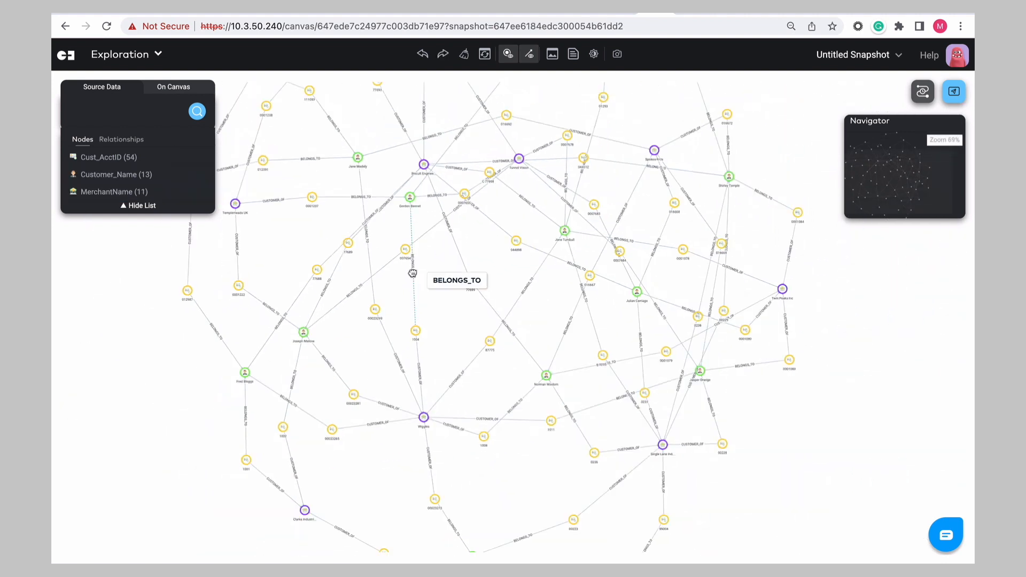
left_click(558, 224)
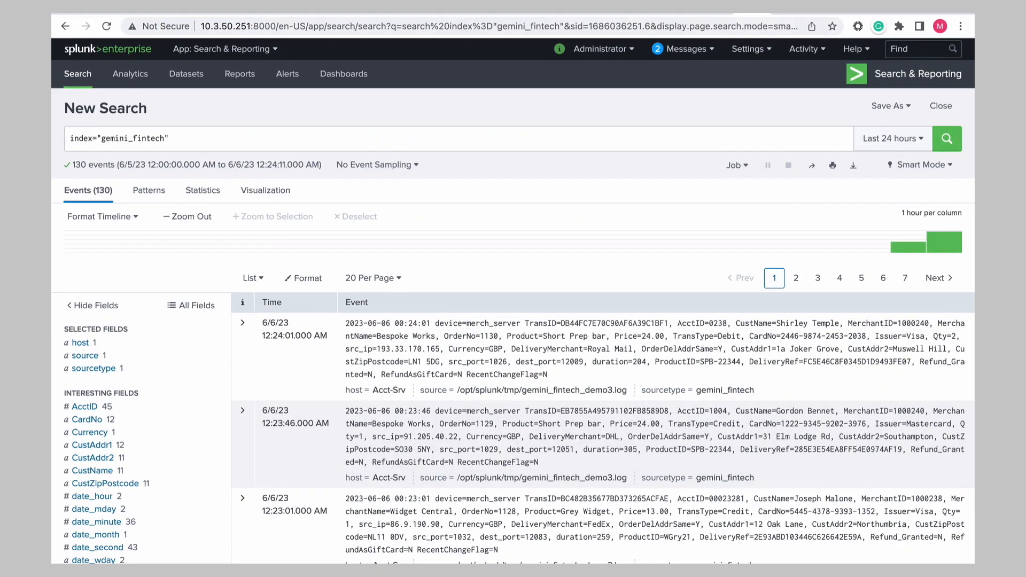
- Switch to Splunk and review the gemini_fintech index search results and its time range options
left_click(171, 140)
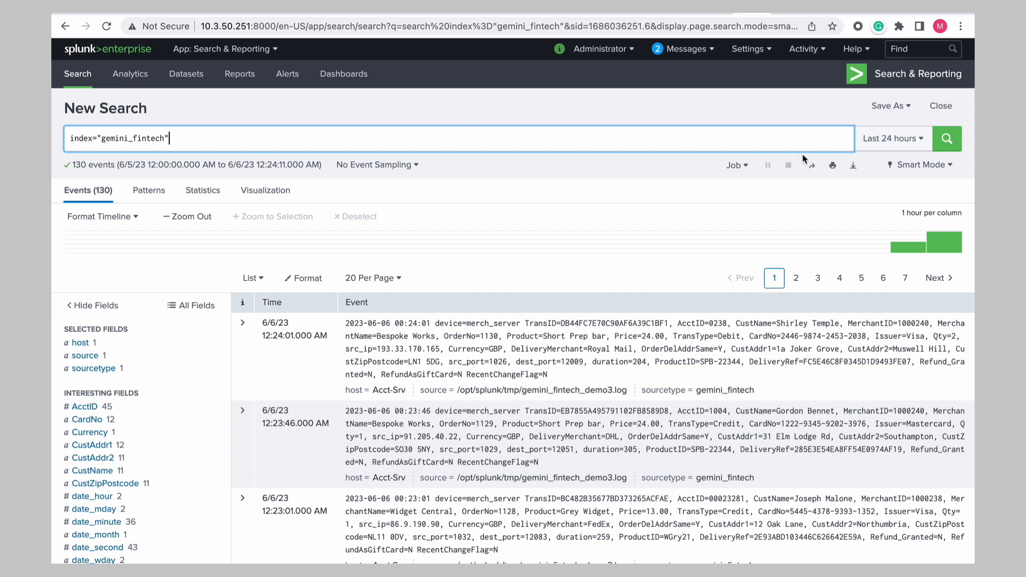
left_click(885, 141)
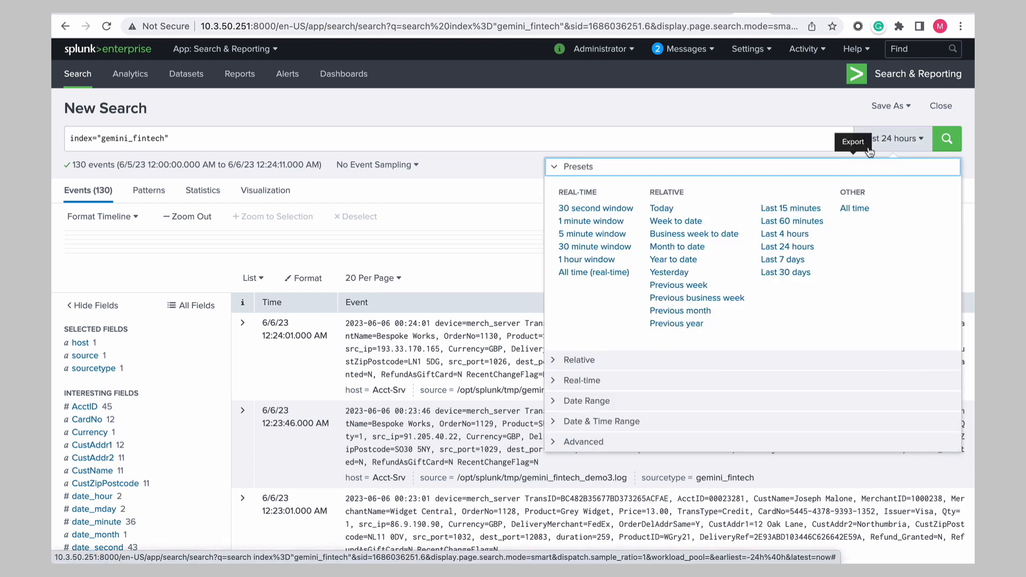
left_click(884, 142)
scroll(267, 355, "down", 6)
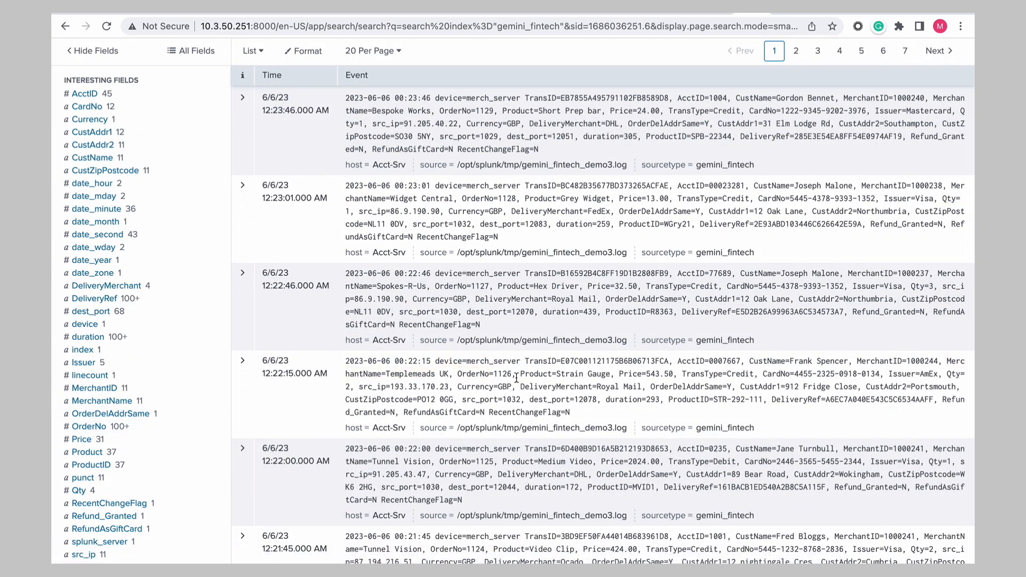
scroll(486, 289, "up", 6)
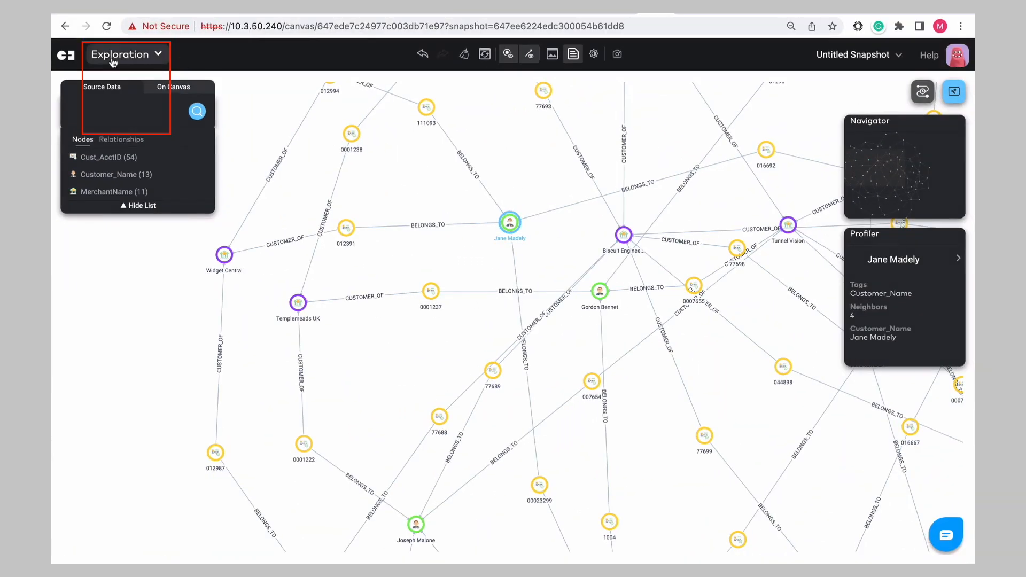
- Return to the project, open Import Data, and start a new import flow with Splunk as the source type
left_click(113, 58)
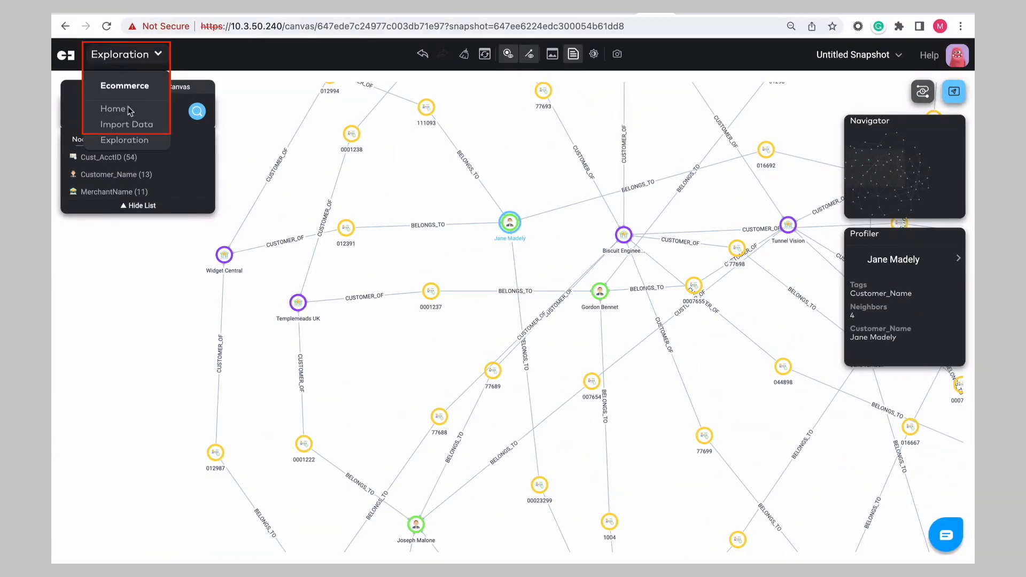
left_click(131, 125)
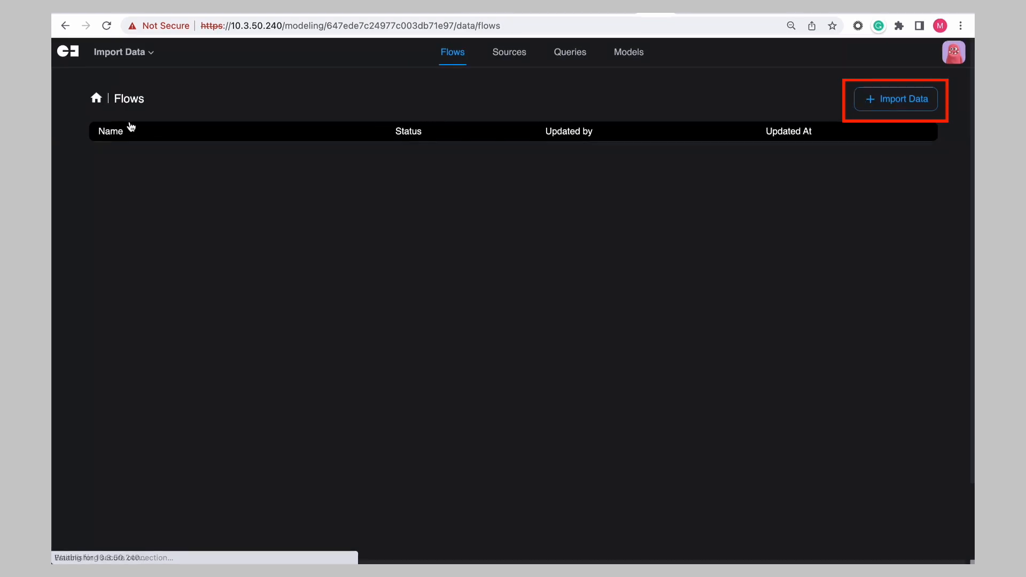
left_click(874, 99)
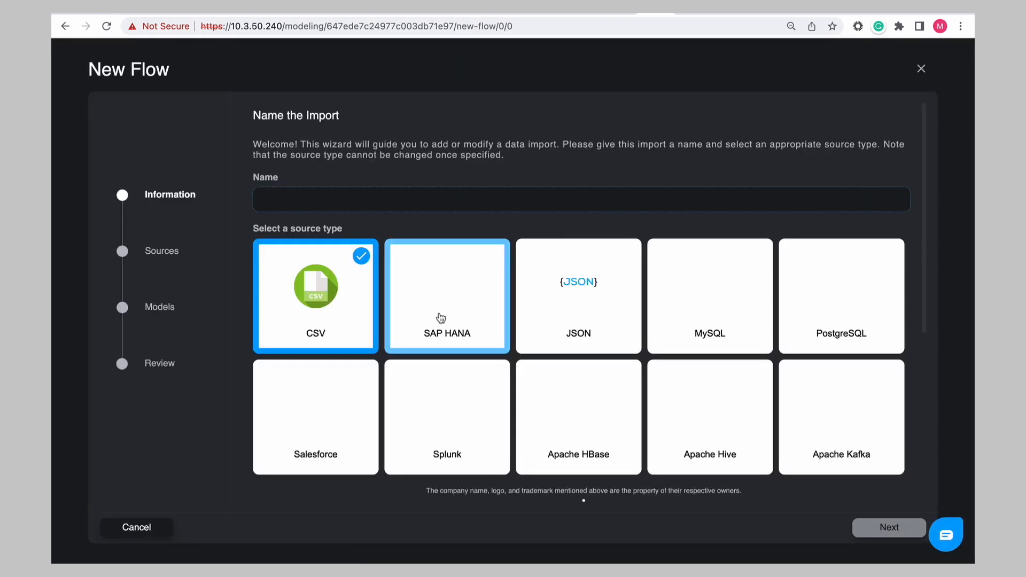
left_click(432, 416)
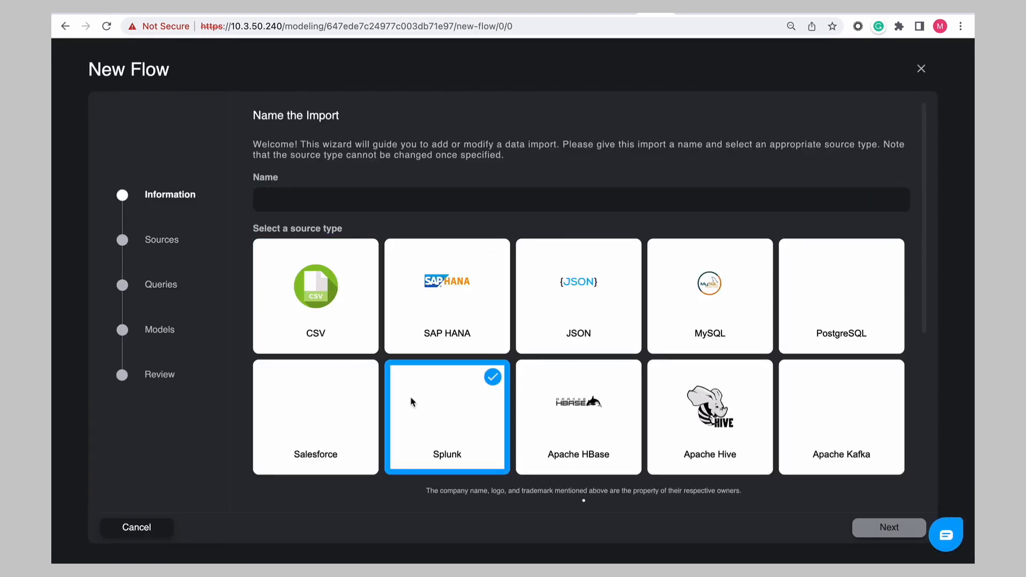
- Name the import Splunk_Orders and continue to the sources step
left_click(284, 199)
type("Splunk")
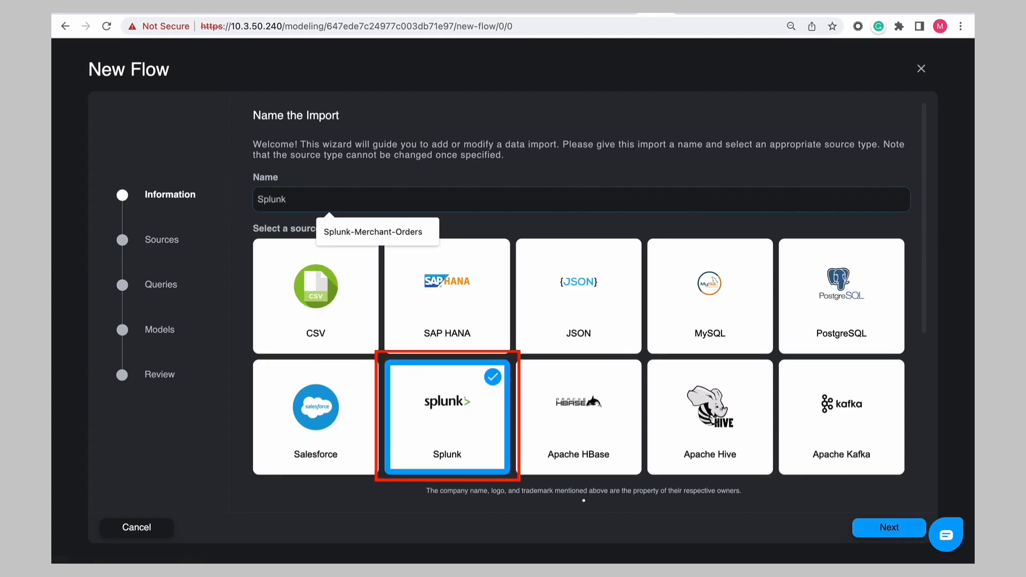
type("_Orders")
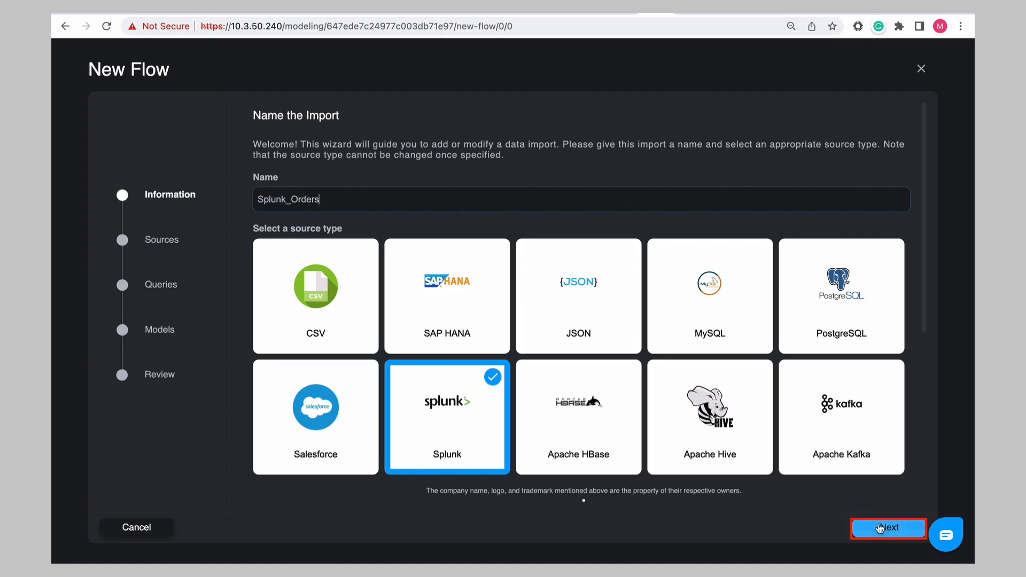
left_click(883, 529)
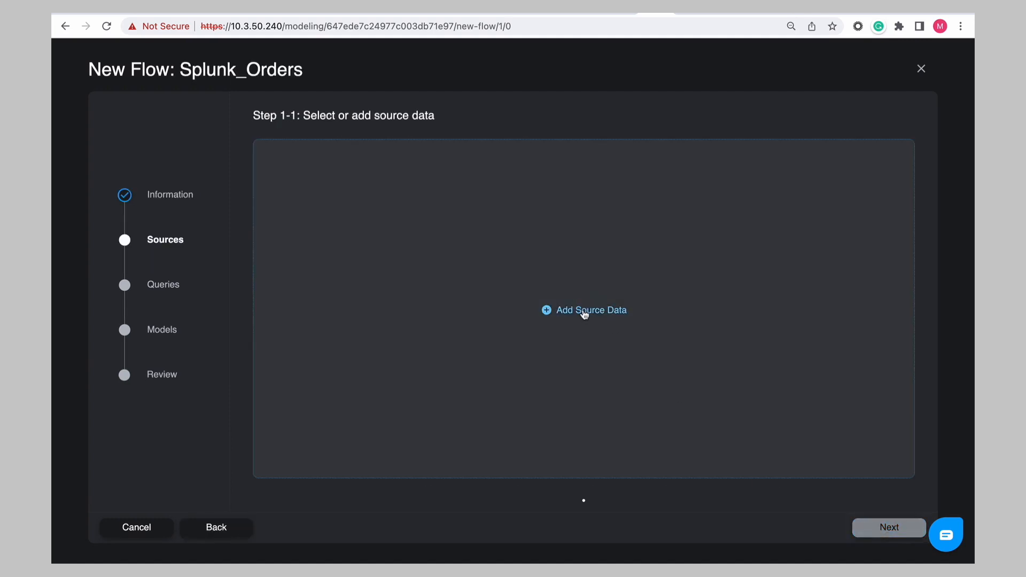
- Add a Splunk source with host 10.3.50.251, username admin and the account password, and test the connection
left_click(585, 312)
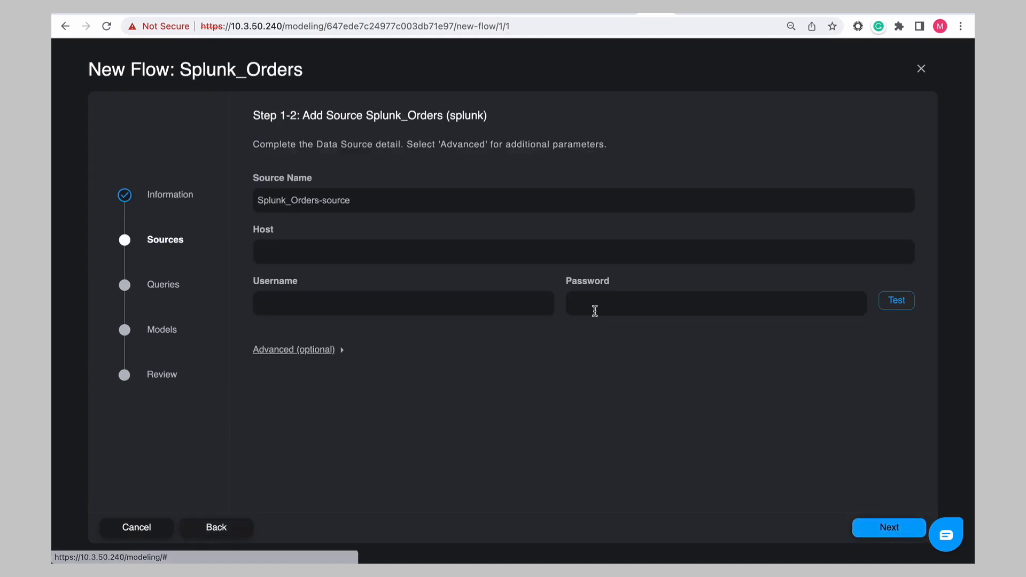
left_click(339, 252)
type("10.3.50.251")
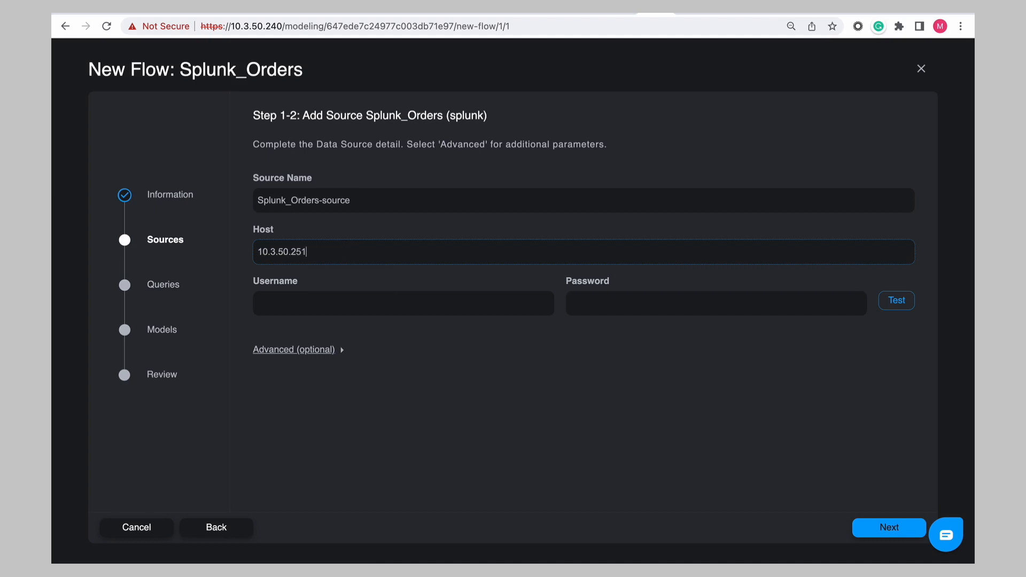
left_click(302, 299)
type("admin")
left_click(600, 305)
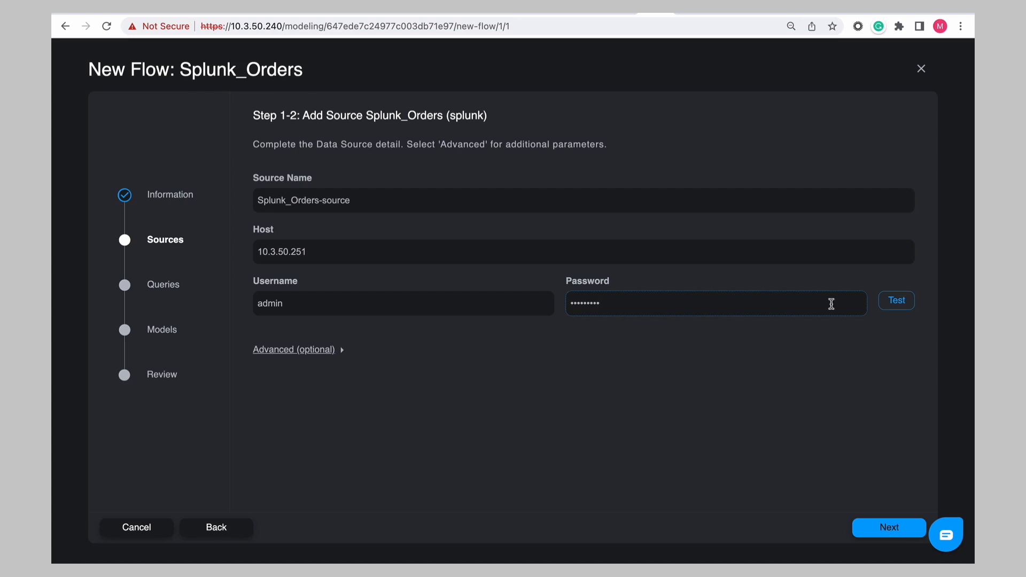
left_click(898, 300)
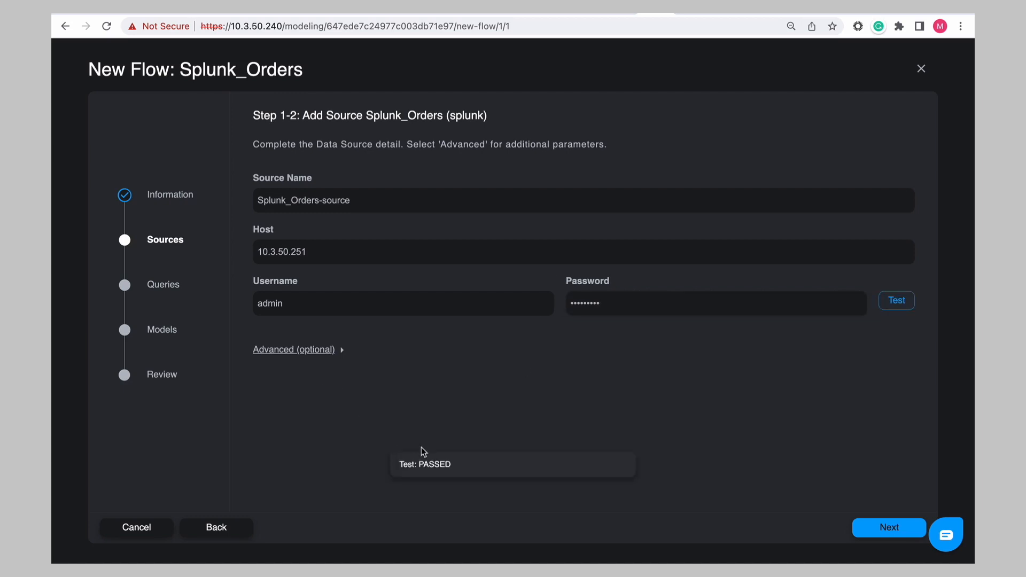
- Expand the advanced connection settings and continue to the query step
left_click(310, 352)
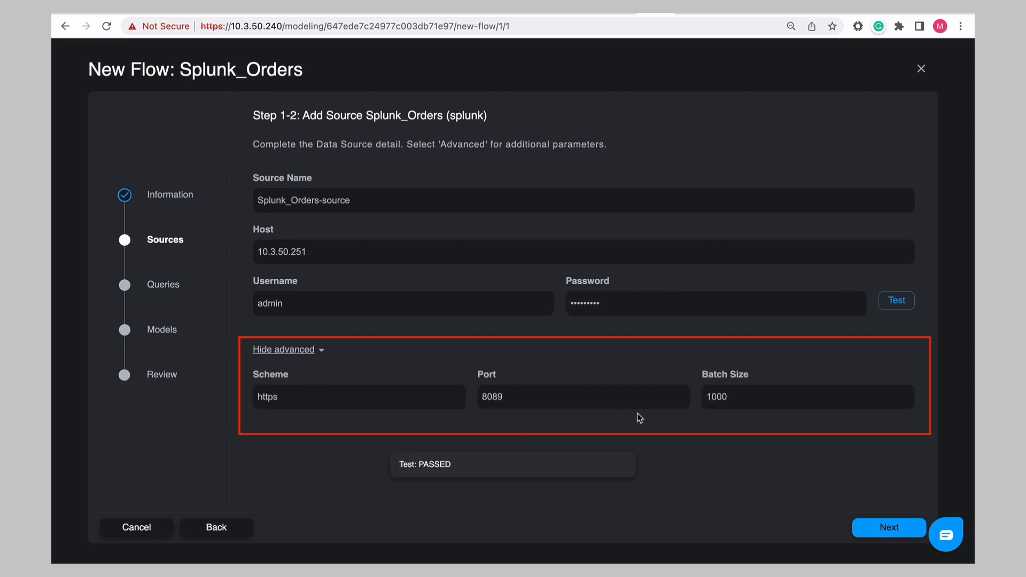
left_click(891, 529)
left_click(593, 314)
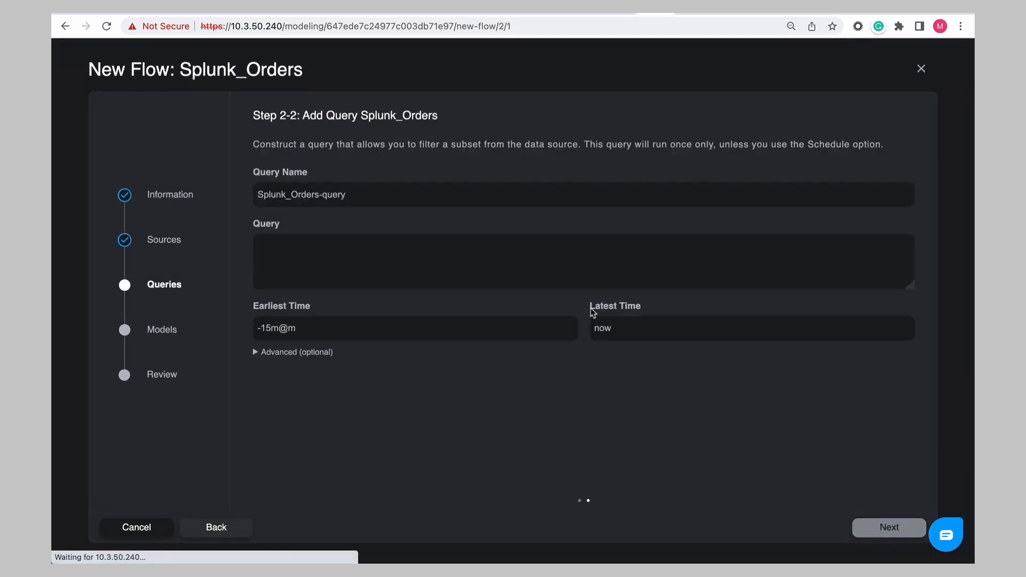
- Paste the gemini_fintech search query and set the earliest time to -1h@h
left_click(421, 251)
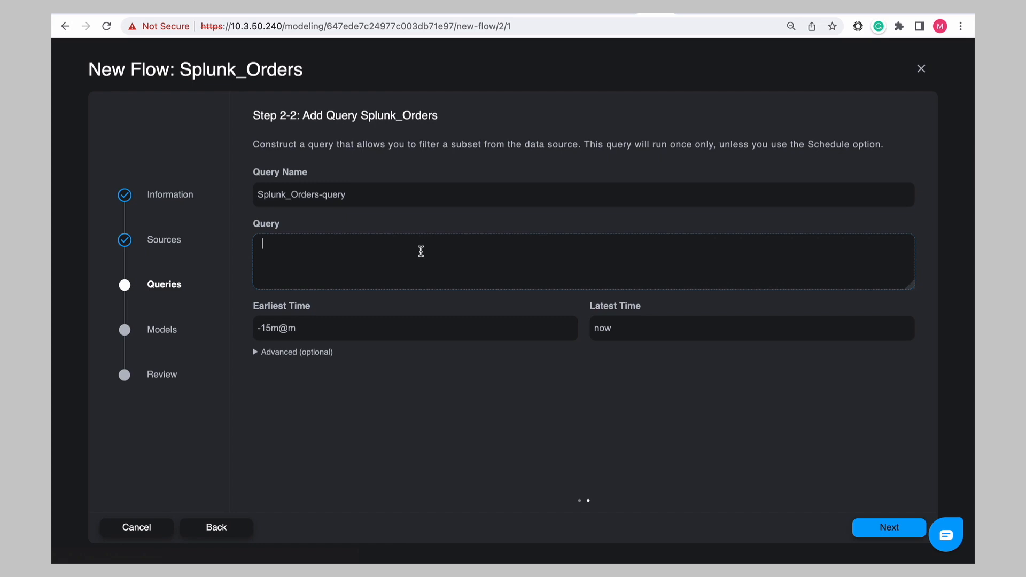
type("| search index=\"gemini_fintech\" CustName!=\"CustName=Joseph\" | eval Datestamp = strftime(_time,\"%Y-%m-%dT%I:%M:%SZ\") | table Datestamp TransID MerchantID MerchantName CustName OrderNo Product Price Currency AcctID CardNo Issuer ProductID Qty TransType src_ip src_port dest_port DeliveryMerchant OrderDelAddrSame duration DeliveryRef Refund_Granted RefundAsGiftCard RecentChangeFlag")
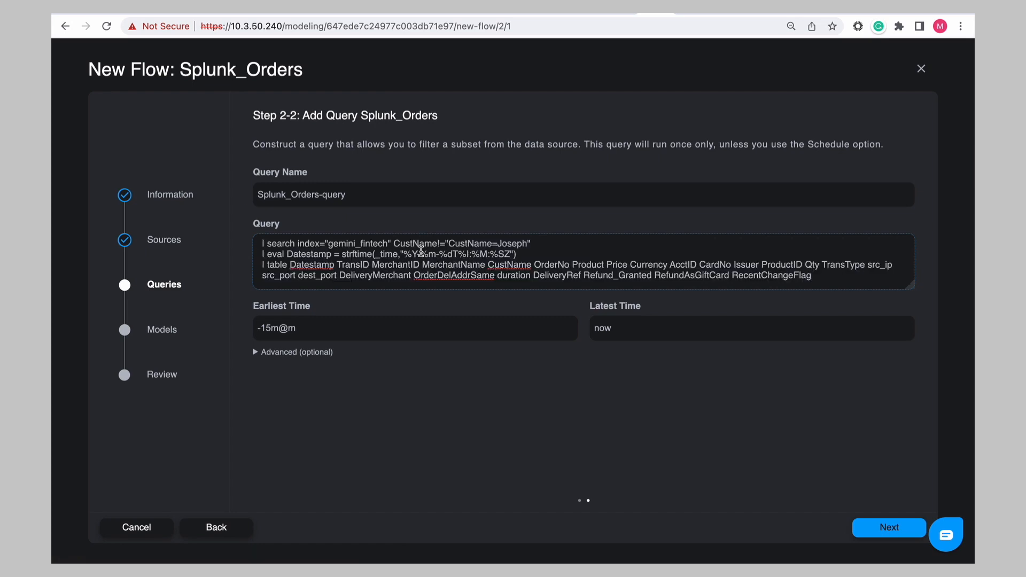
left_click(278, 329)
key("BackSpace")
key("BackSpace")
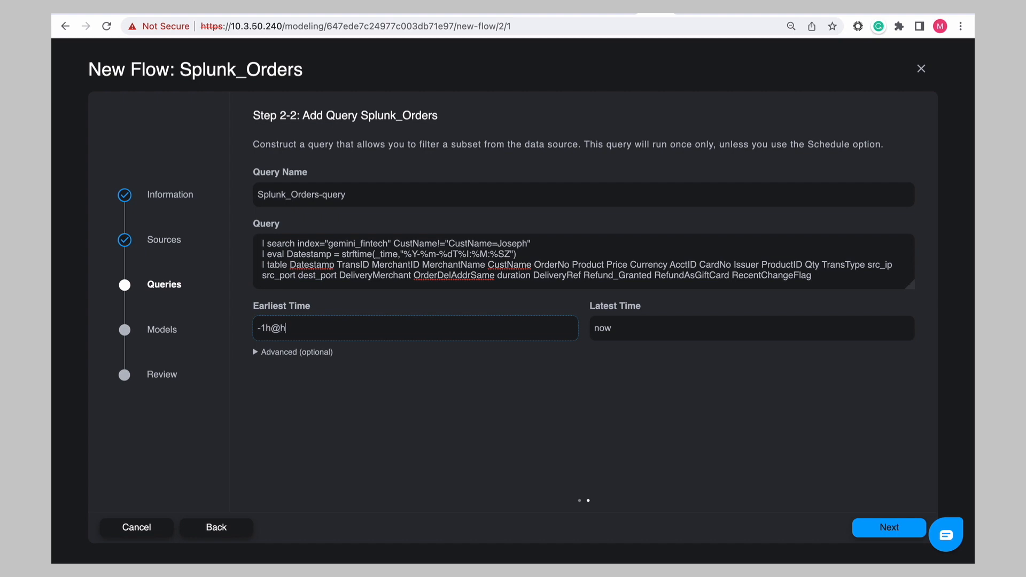
- Set the query schedule to every hour in the advanced options and continue to the data preview
left_click(255, 353)
left_click(345, 451)
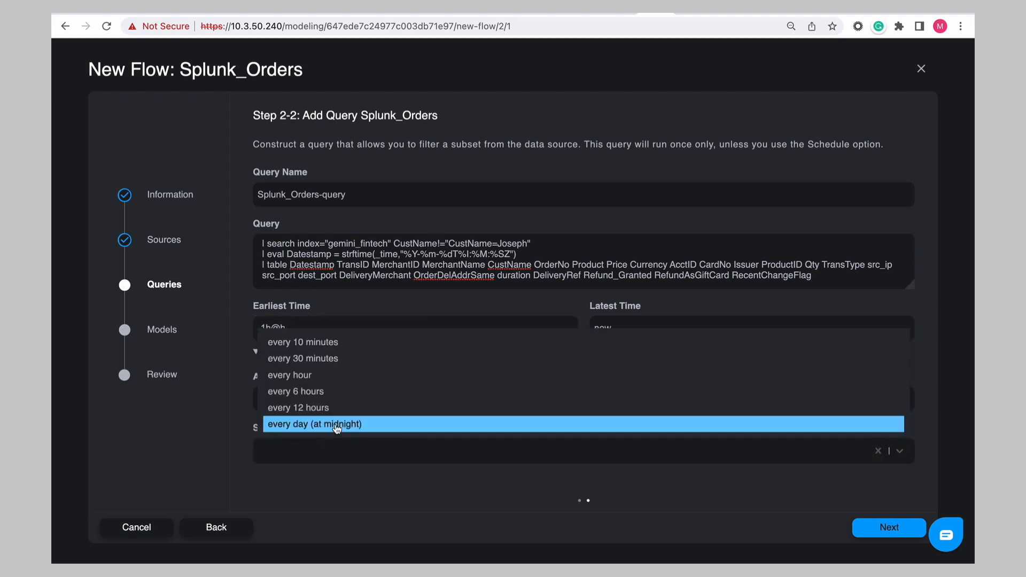
left_click(340, 375)
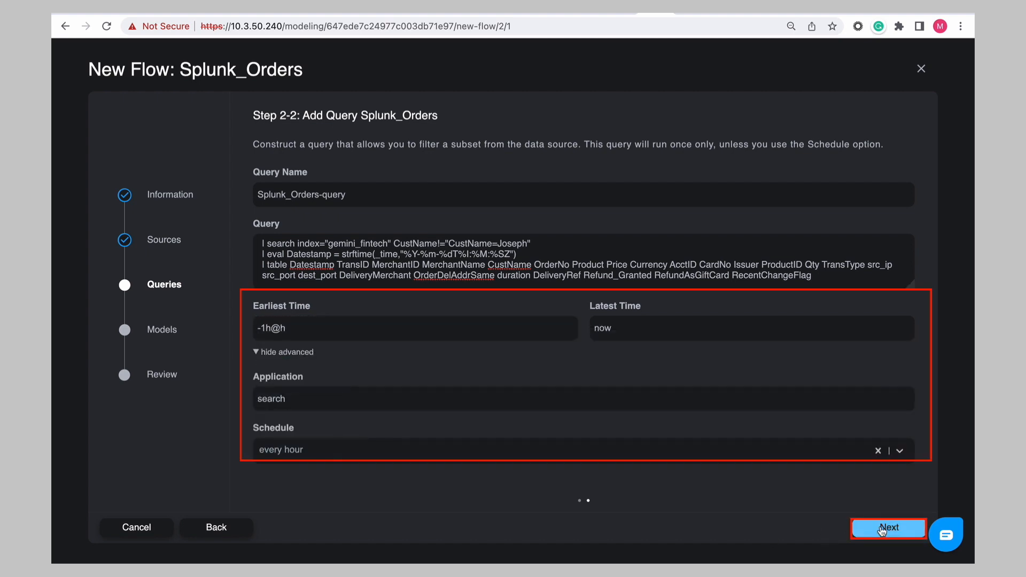
left_click(882, 528)
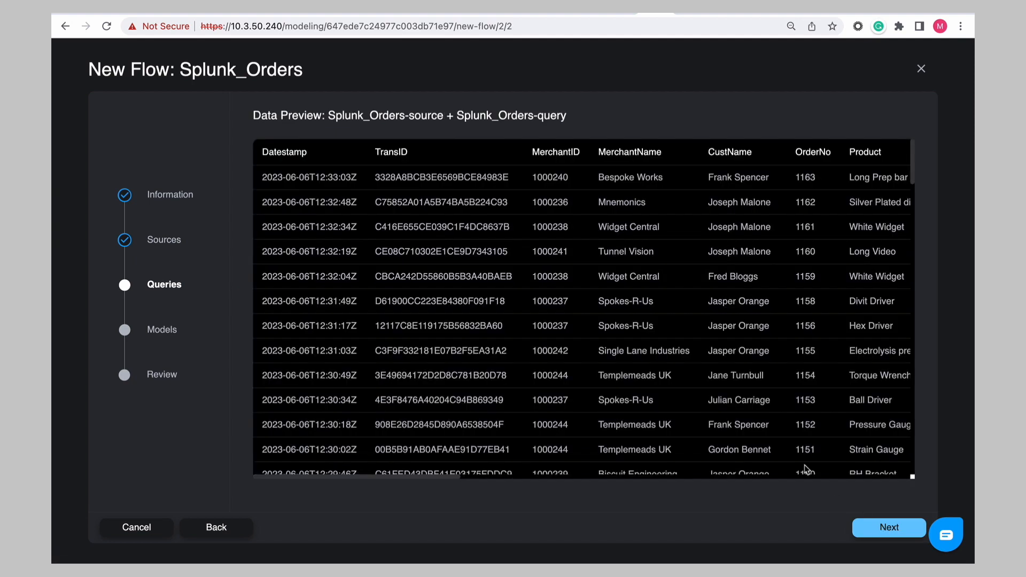
- Scroll through the previewed Splunk order records and continue to the model step
scroll(797, 203, "right", 5)
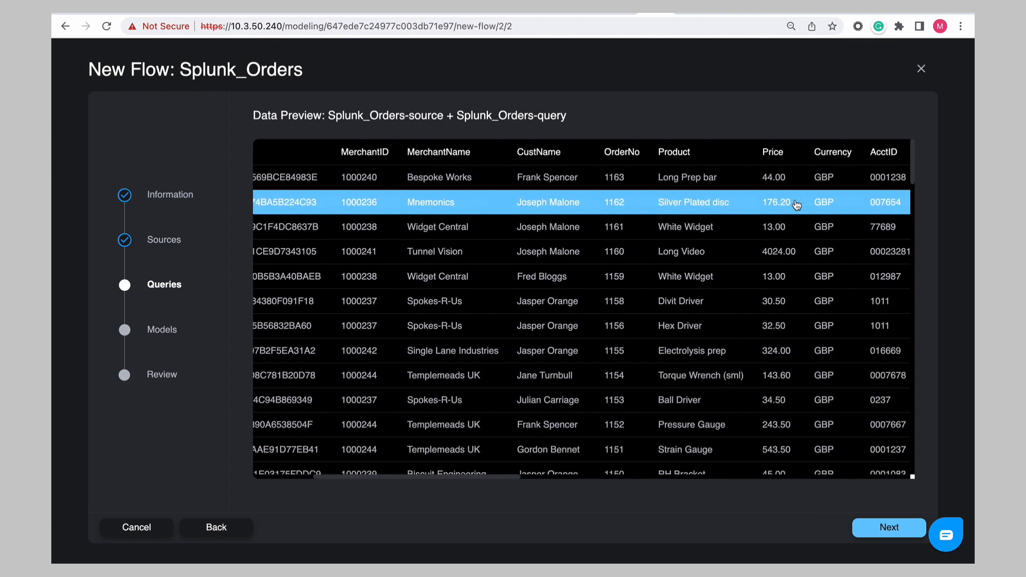
scroll(797, 204, "right", 8)
scroll(796, 204, "right", 8)
scroll(808, 208, "left", 15)
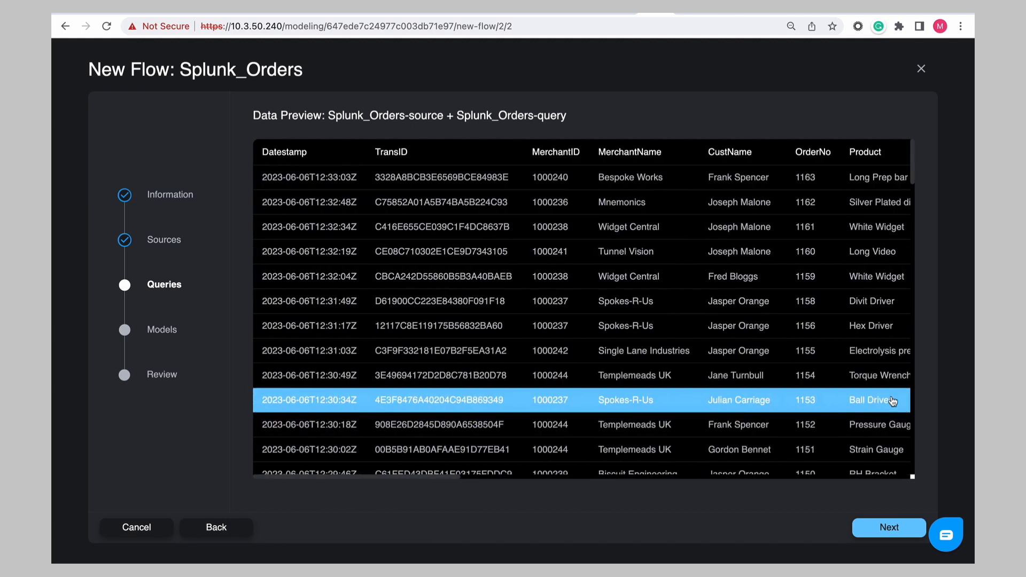
left_click(887, 529)
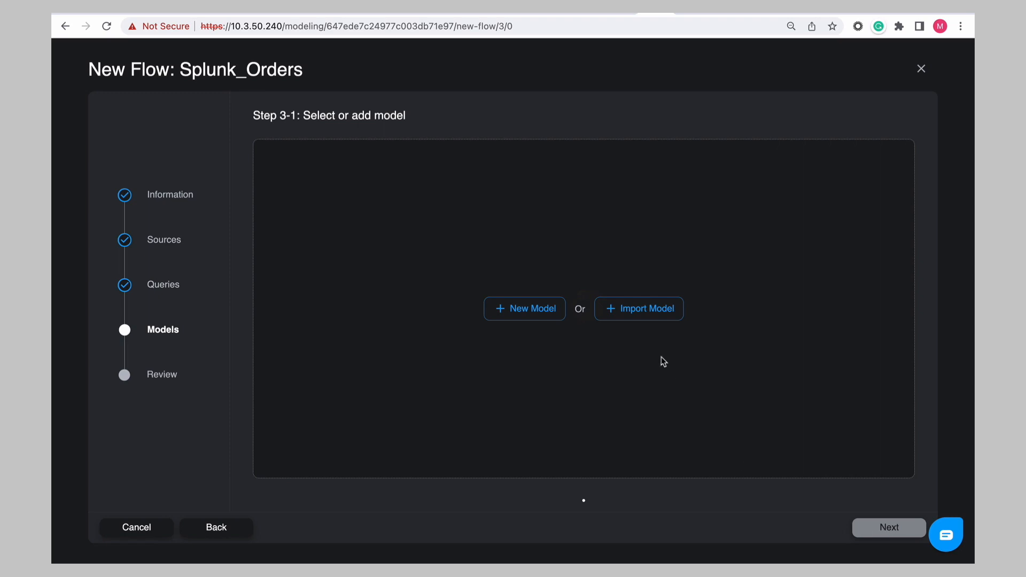
- Import the gemini_fintech_orders_model.gml model file, select it and continue to node editing
left_click(634, 315)
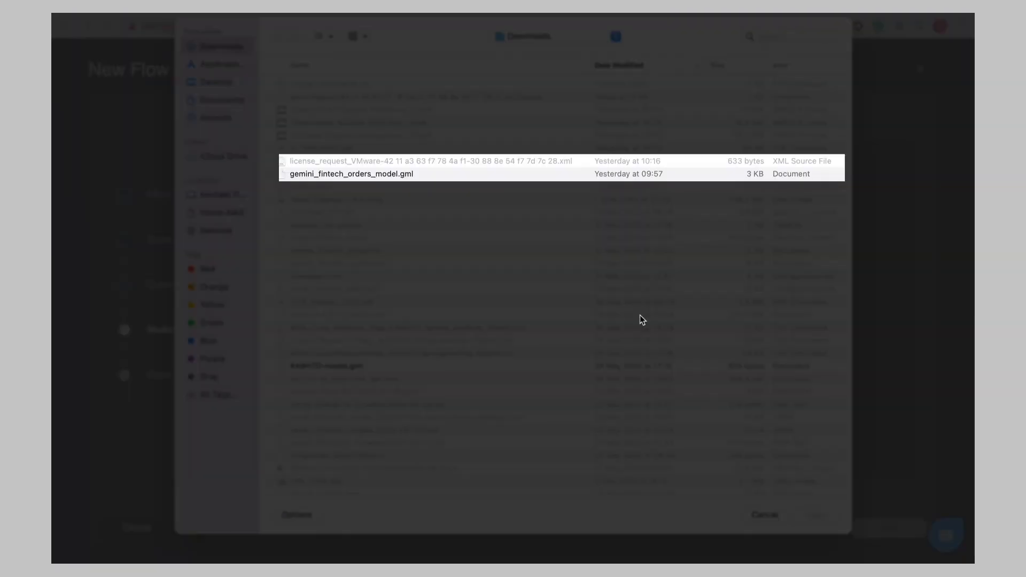
left_click(378, 174)
left_click(813, 514)
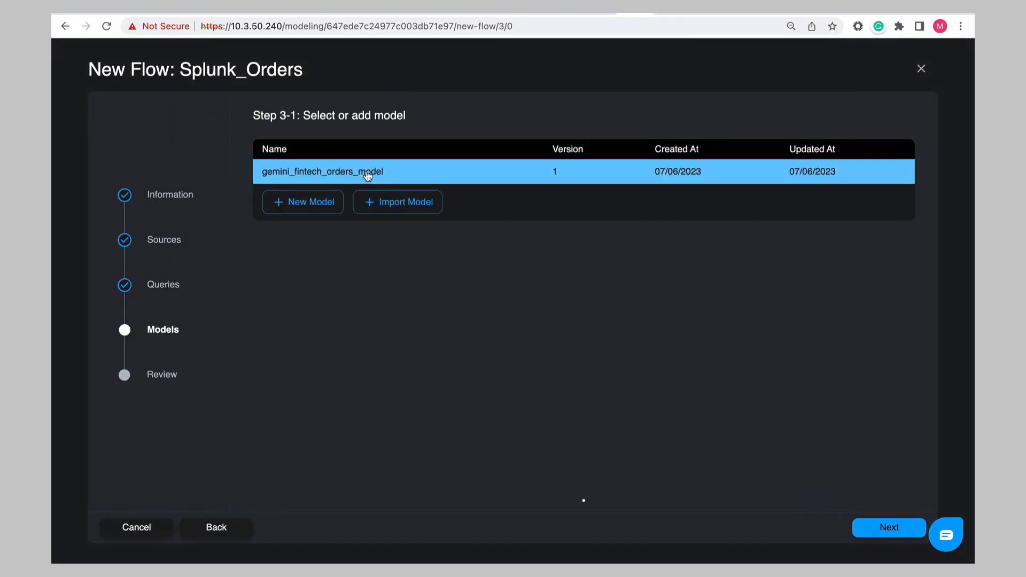
left_click(888, 528)
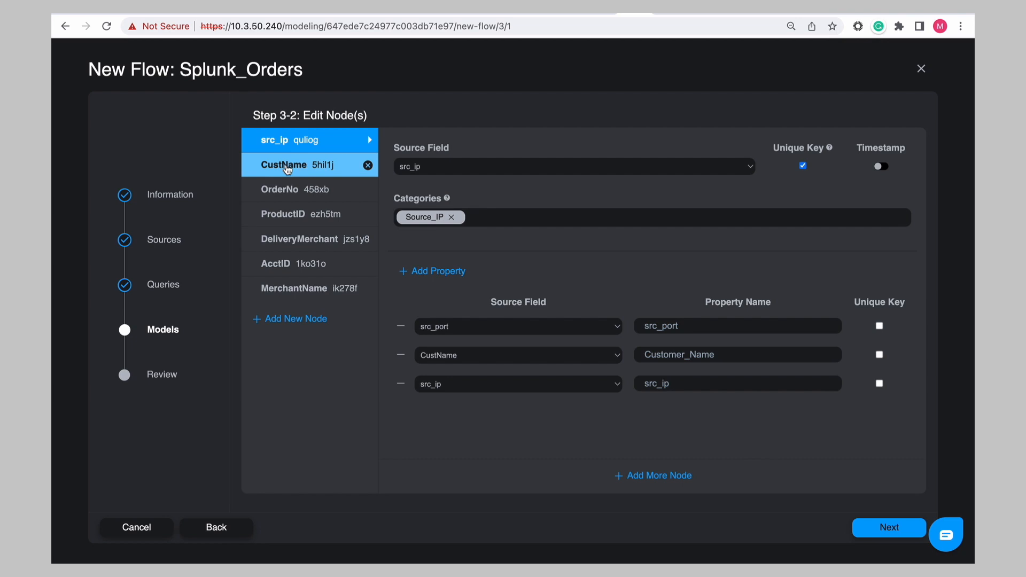
- Set the OrderNo node's timestamp format to yyyy/MM/dd HH:mm:ss
left_click(287, 167)
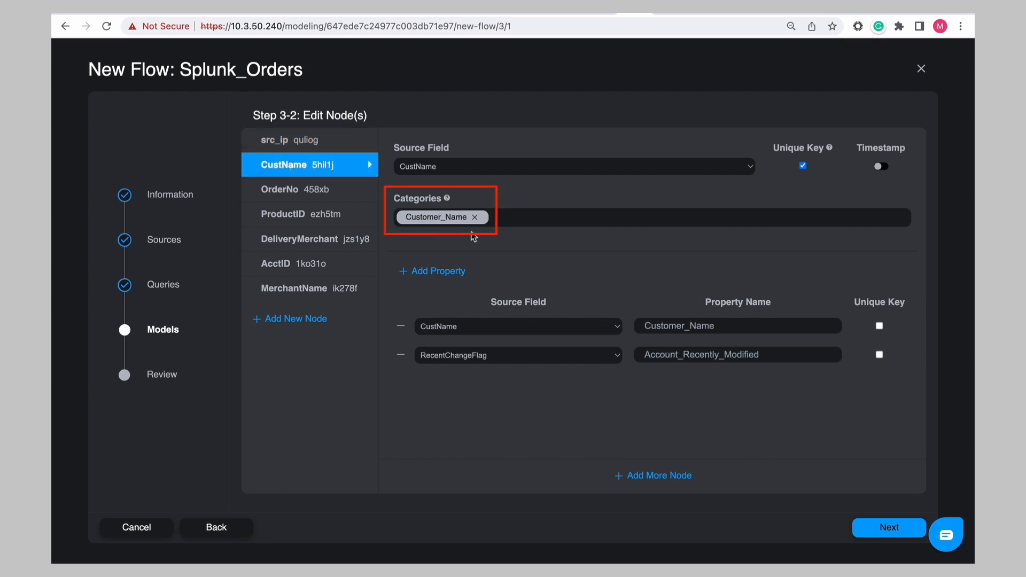
left_click(342, 189)
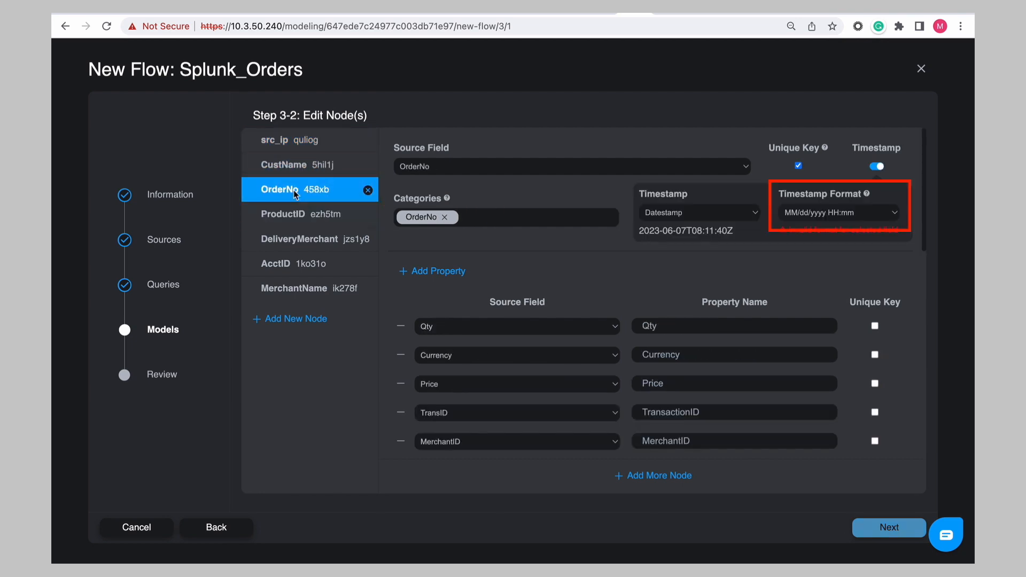
left_click(895, 215)
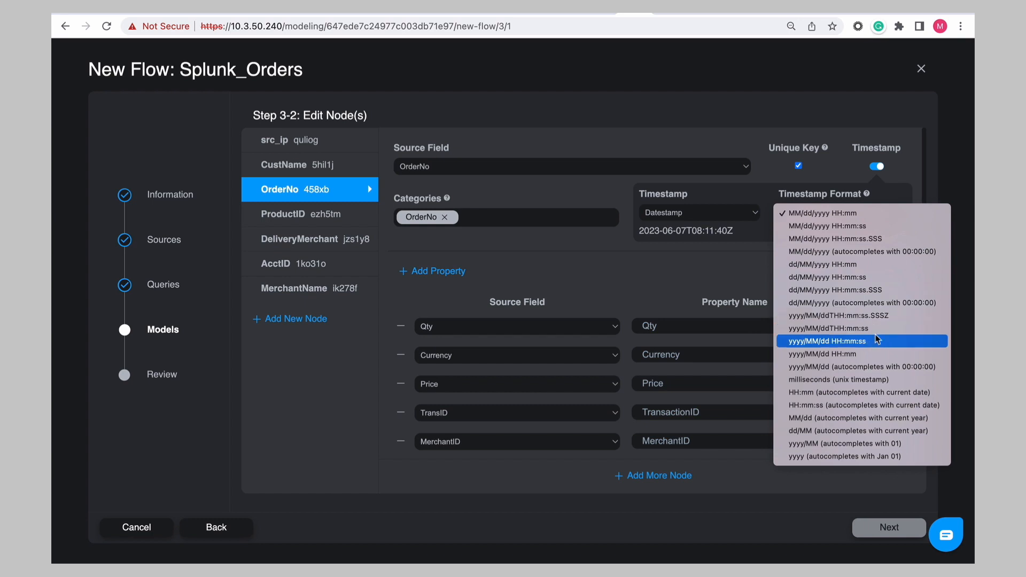
left_click(877, 340)
- Review the ProductID, DeliveryMerchant, AcctID and MerchantName node definitions
left_click(285, 218)
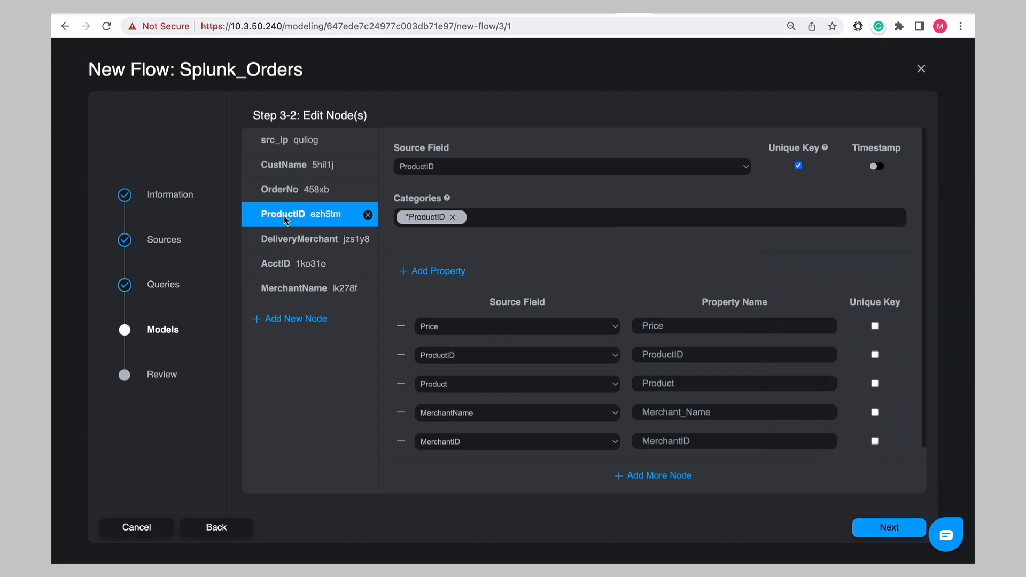
left_click(286, 241)
left_click(287, 266)
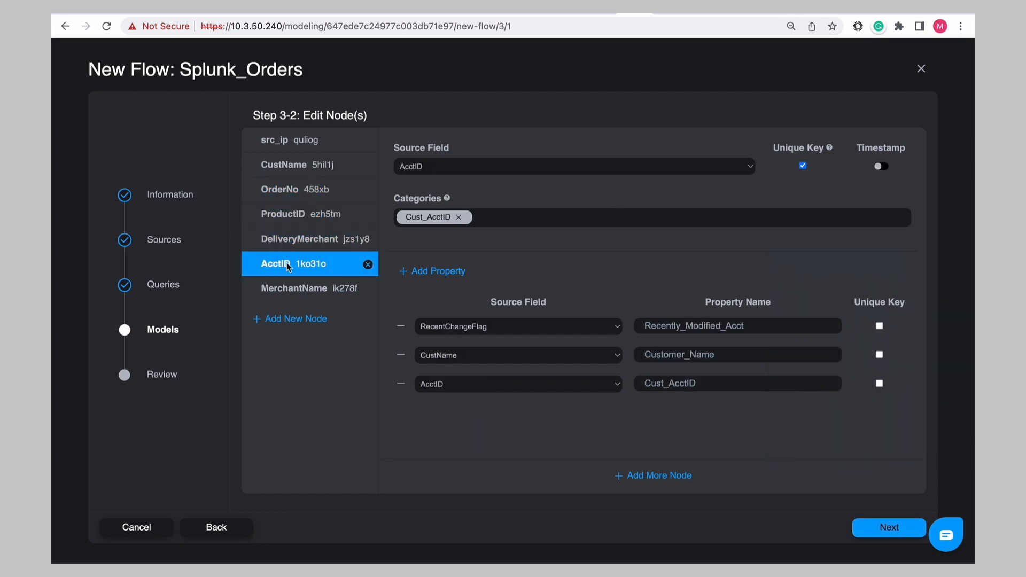
left_click(299, 289)
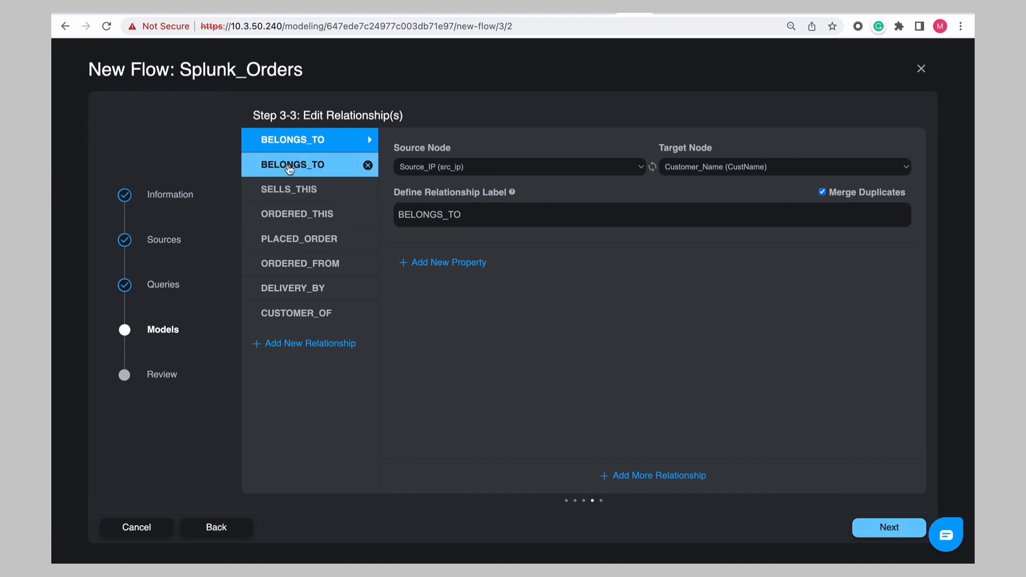
- Review each relationship definition from BELONGS_TO through CUSTOMER_OF
left_click(290, 167)
left_click(290, 189)
left_click(291, 213)
left_click(291, 239)
left_click(295, 263)
left_click(297, 289)
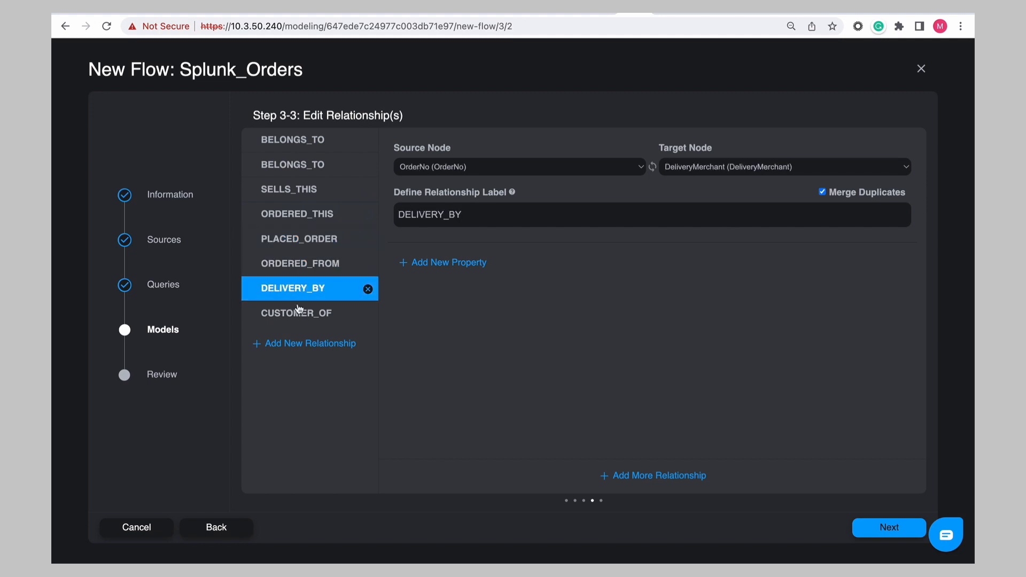
left_click(299, 313)
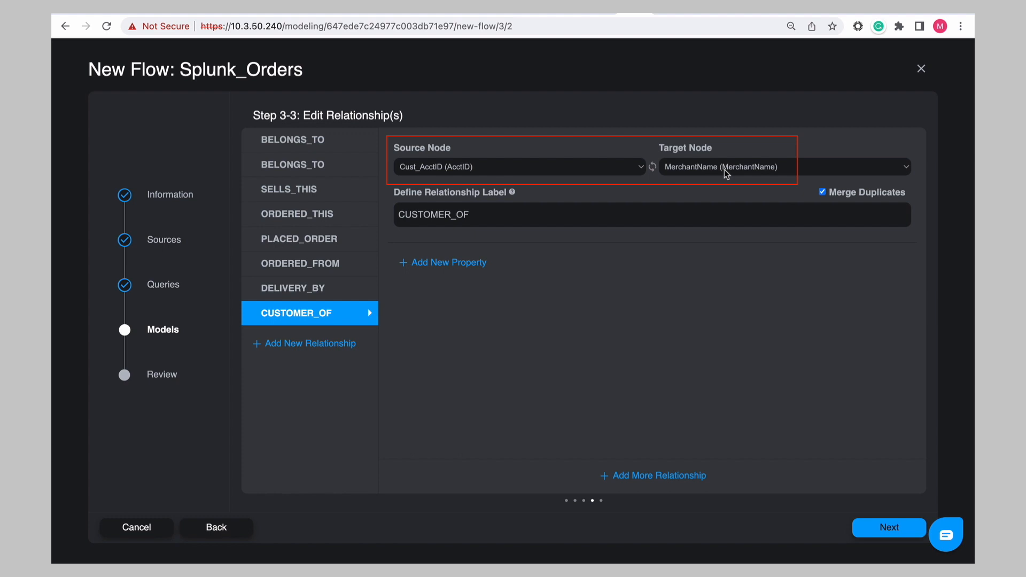
- Delete the CUSTOMER_OF relationship and move past the model preview to the flow review
left_click(367, 313)
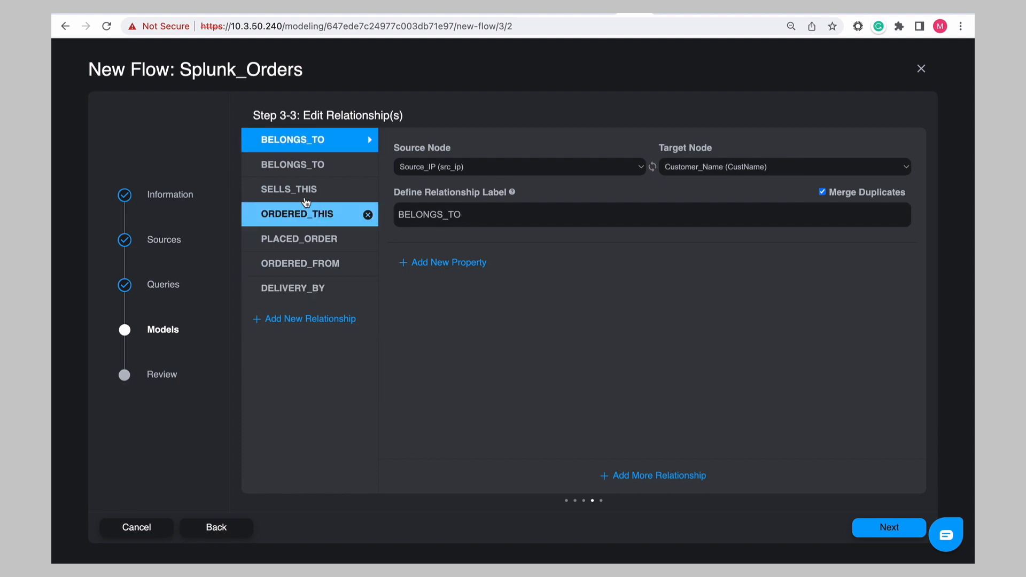
left_click(291, 167)
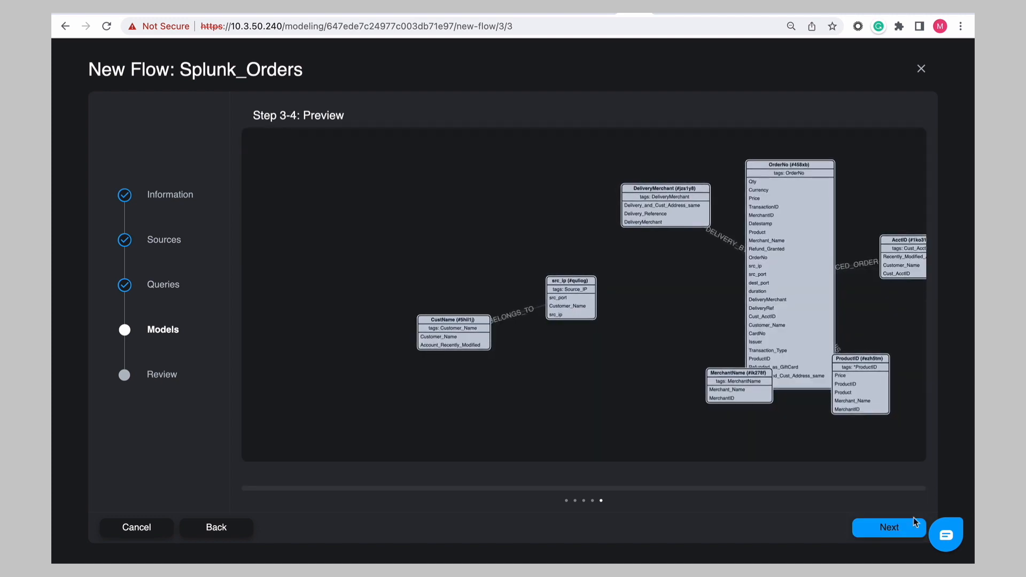
left_click(890, 529)
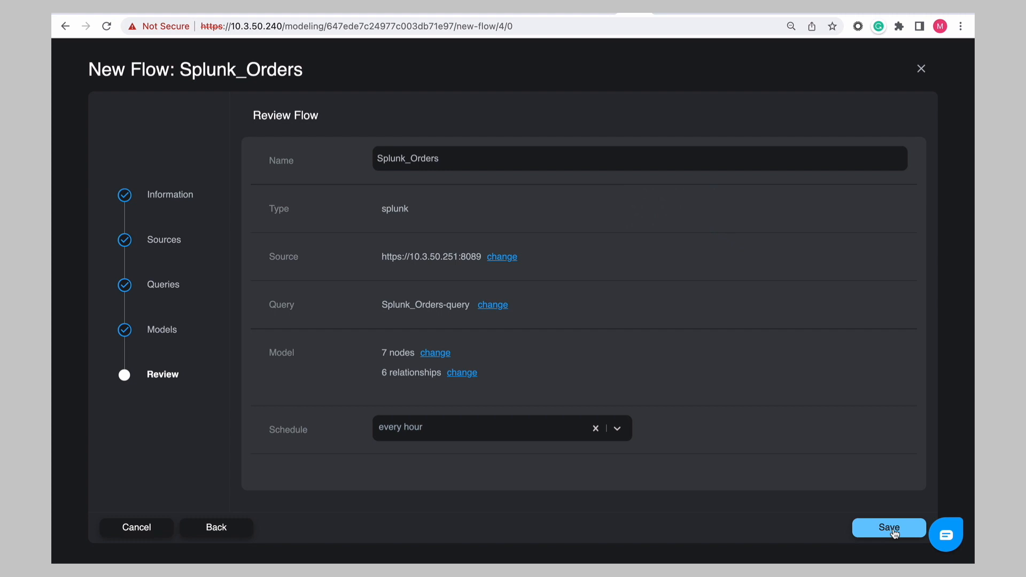
- Save the Splunk_Orders flow and start the import
left_click(889, 531)
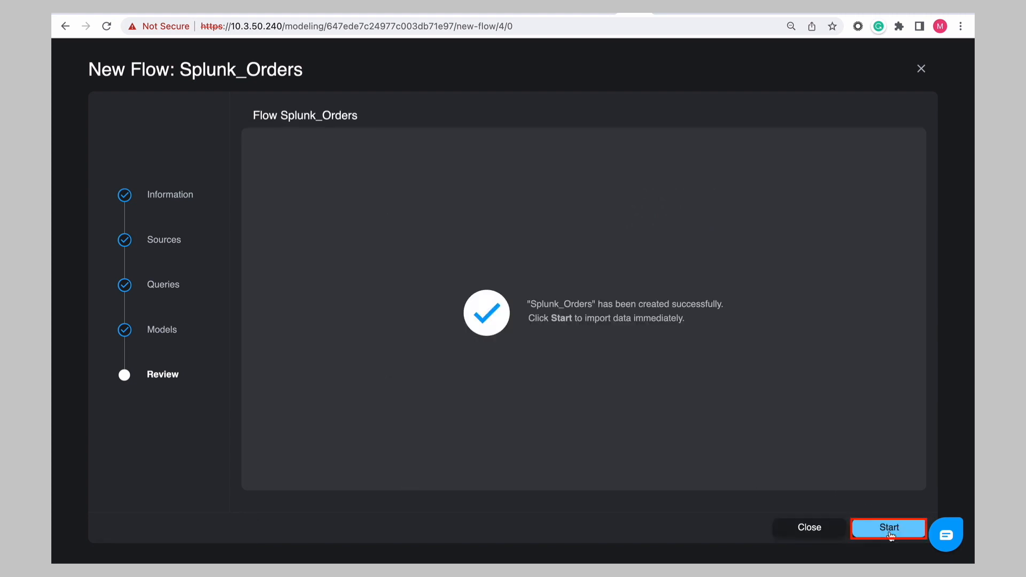
left_click(890, 529)
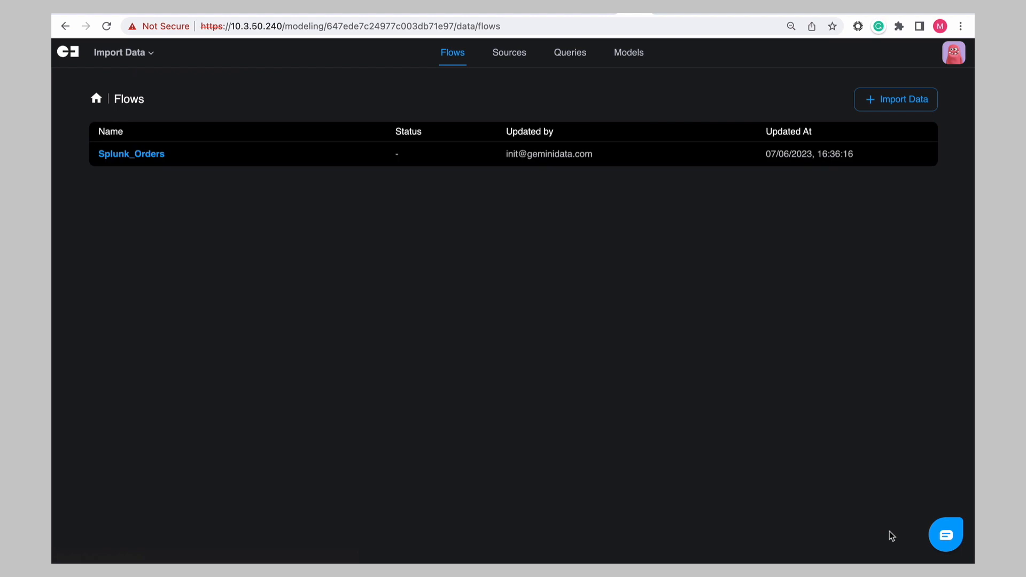
- Switch from Import Data back to the Exploration canvas
left_click(127, 57)
left_click(128, 149)
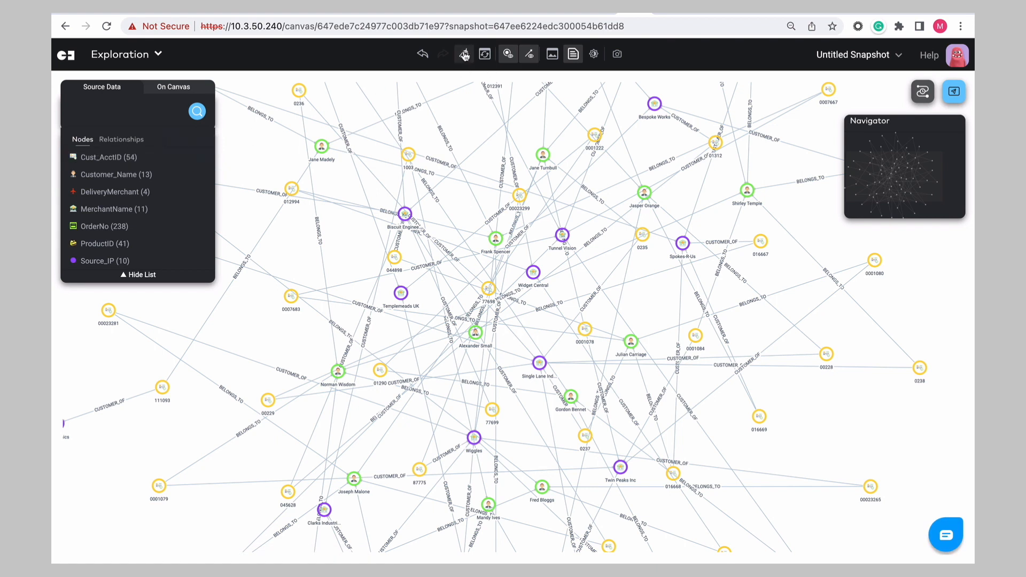
- Add all Customer_Name nodes to the canvas and explore their Cust_AcctID neighbours
left_click(204, 174)
right_click(385, 202)
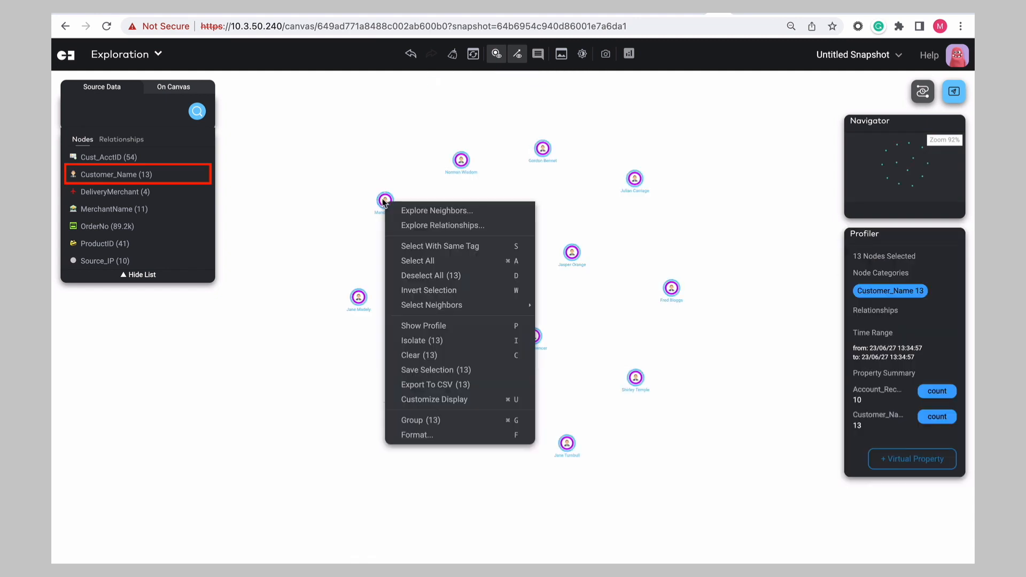
mouse_move(404, 211)
left_click(595, 212)
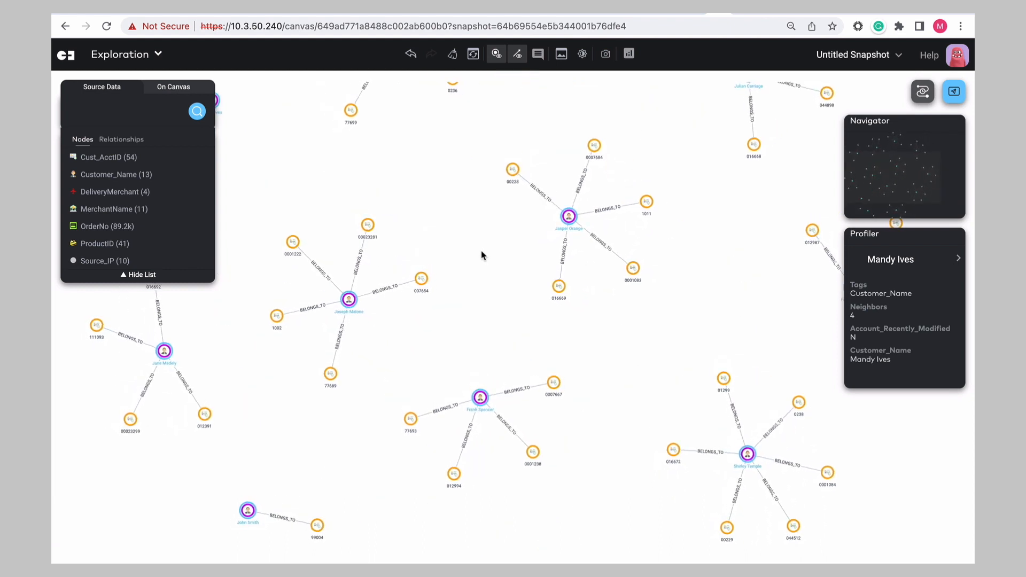
- Explore the MerchantName neighbours of the selected customer account nodes
right_click(512, 174)
mouse_move(567, 182)
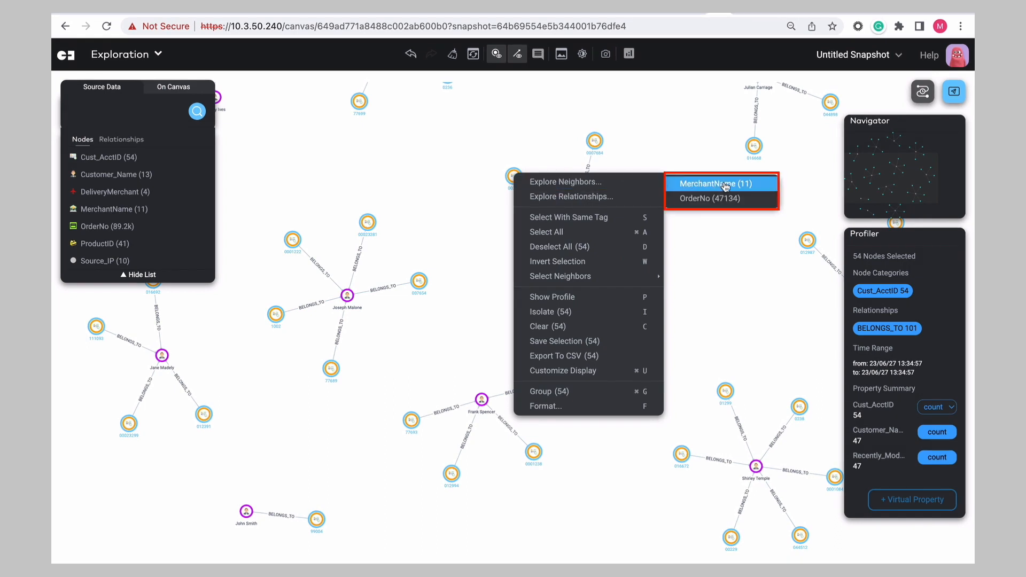
left_click(724, 187)
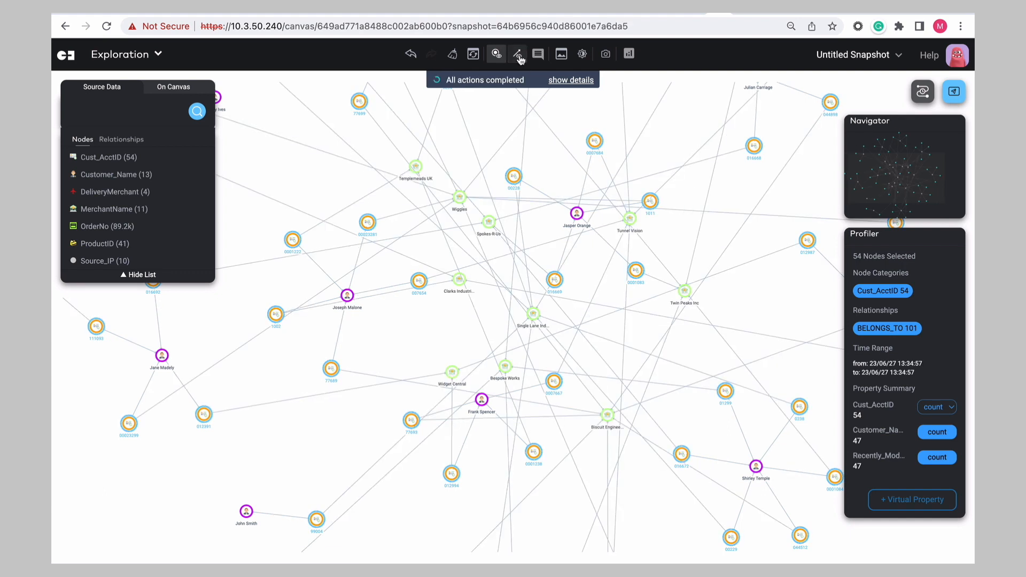
- Explore the OrderNo neighbours of the account nodes with a load limit of 200
right_click(502, 231)
mouse_move(535, 244)
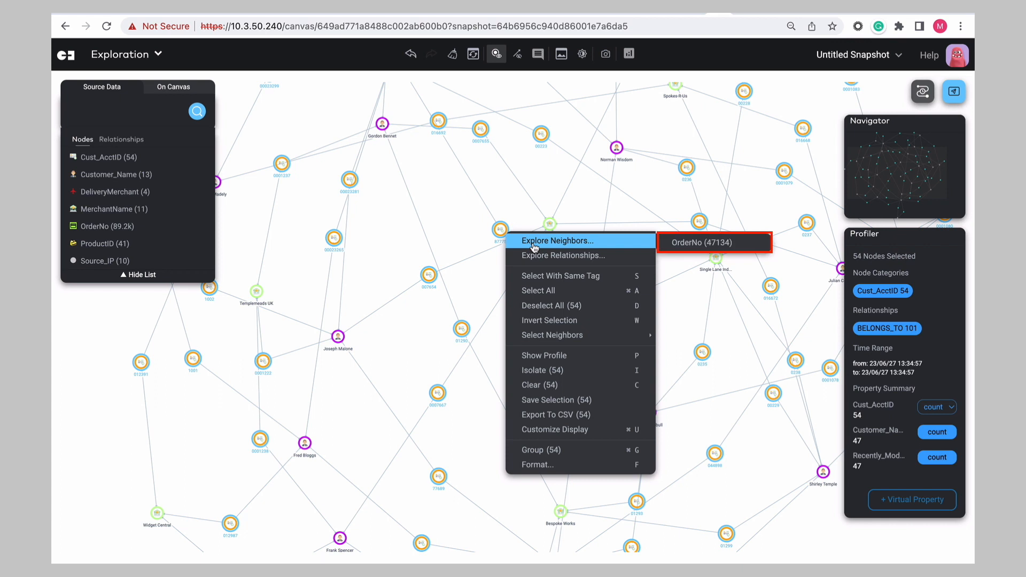
left_click(674, 243)
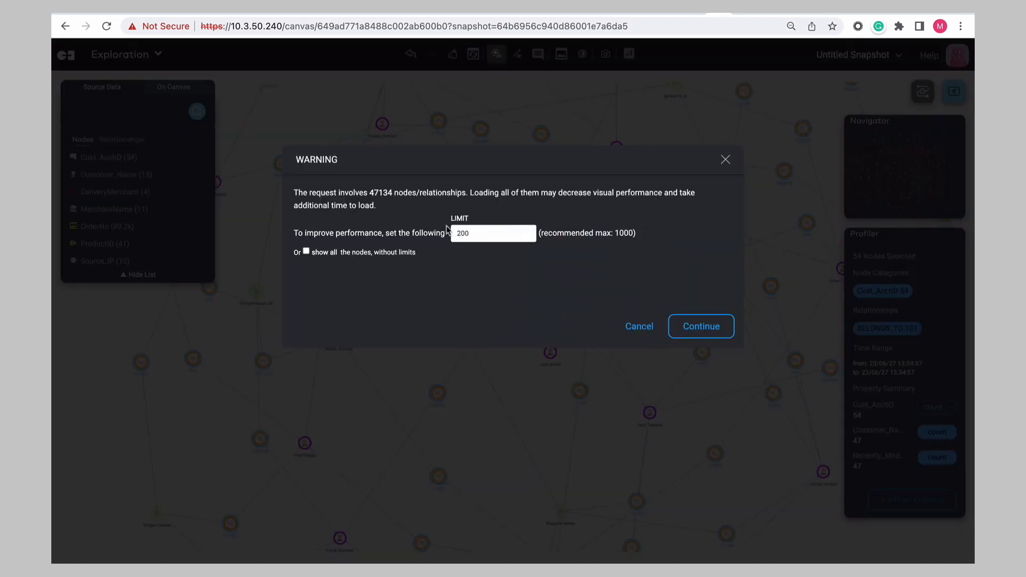
left_click(700, 327)
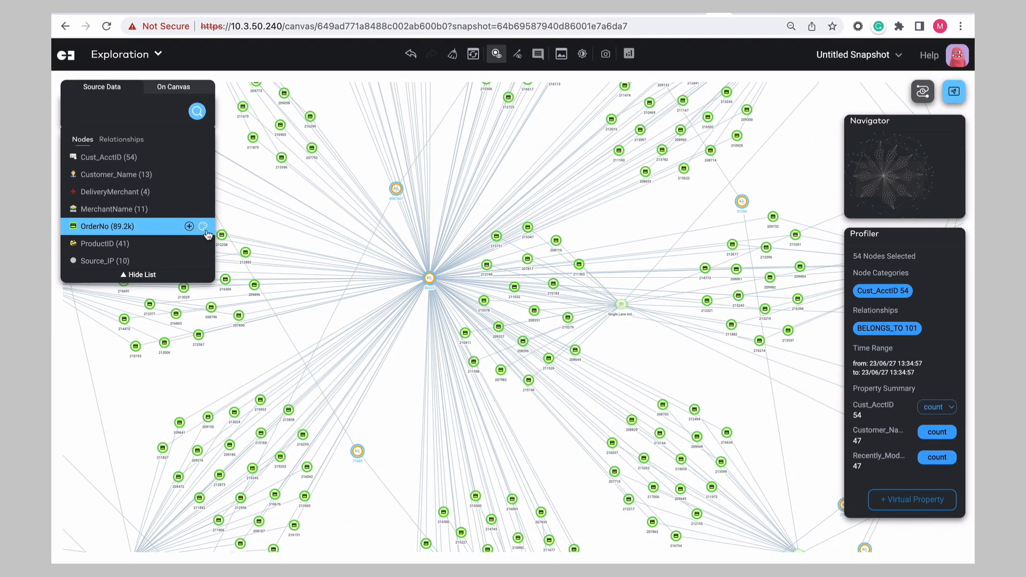
- Clear the canvas, rerun the filtered OrderNo: All search from search history, and display the timeline
left_click(453, 53)
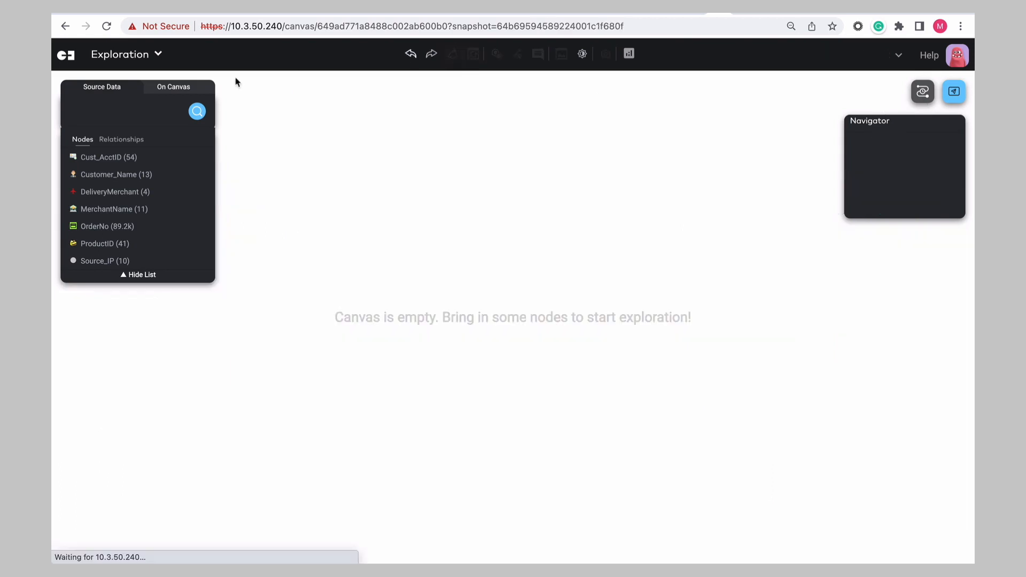
left_click(340, 109)
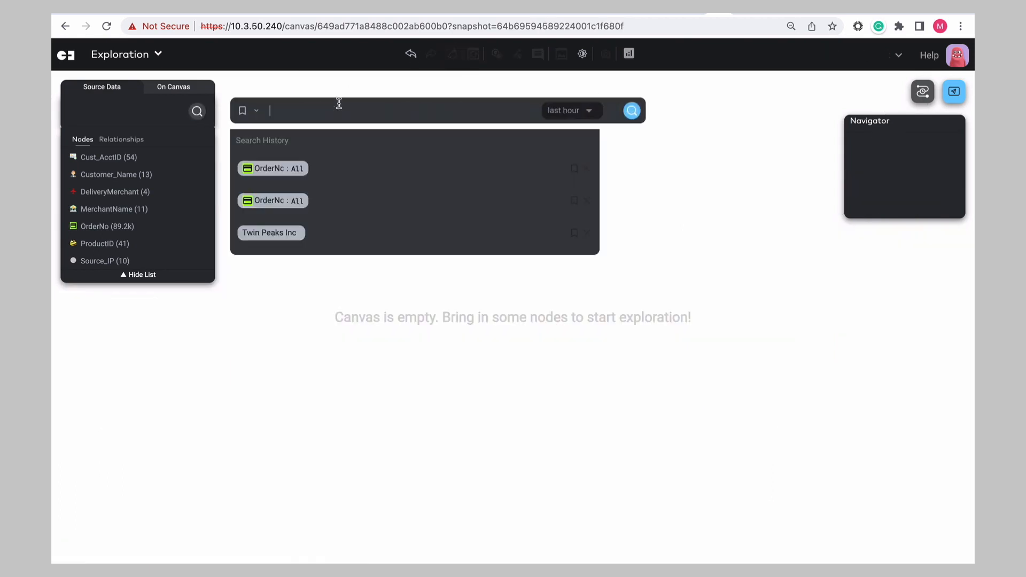
left_click(289, 200)
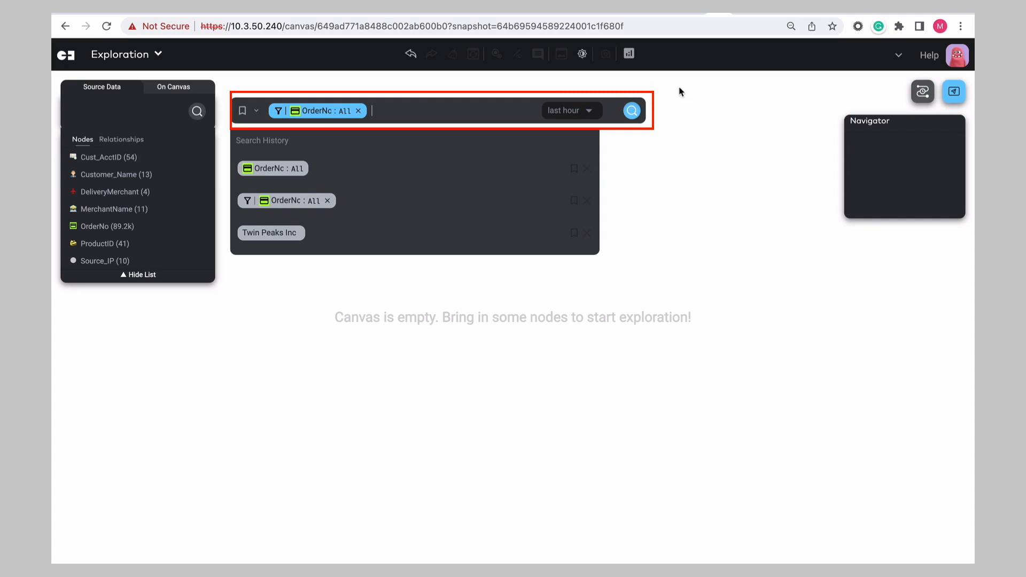
left_click(632, 111)
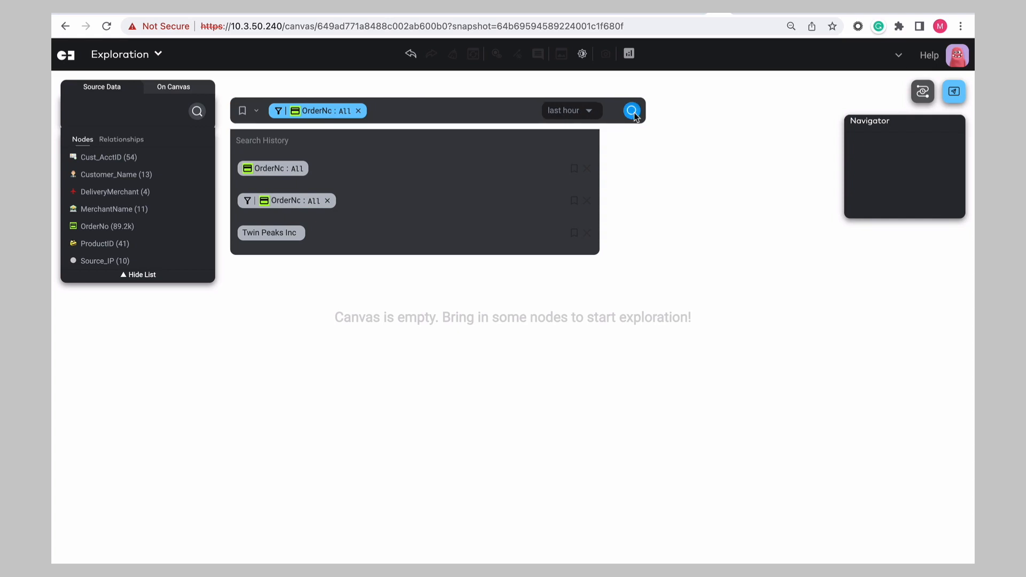
left_click(915, 93)
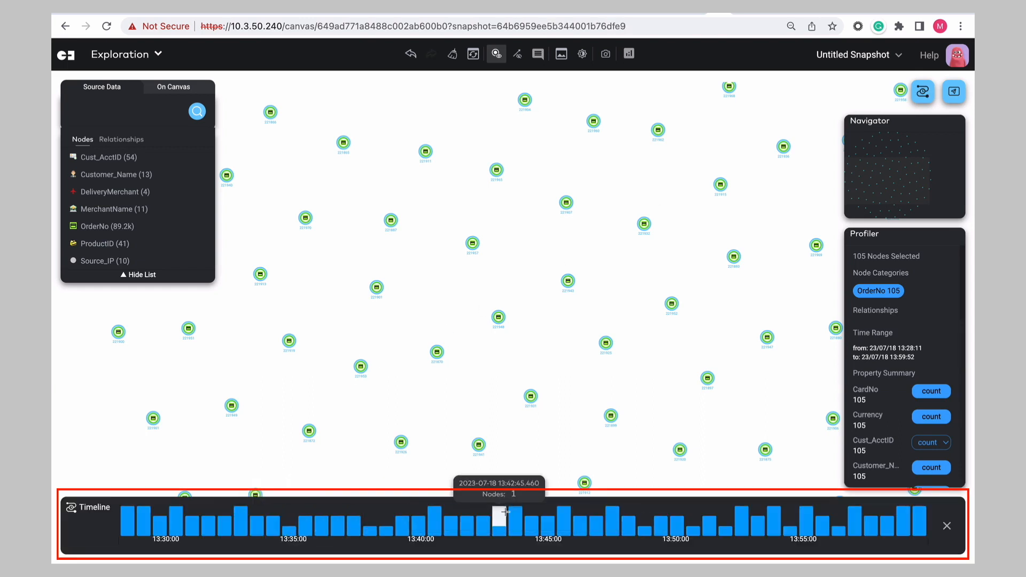
- Clear the canvas and search for OrderNo nodes filtered by MerchantName equal to Wiggles
left_click(453, 54)
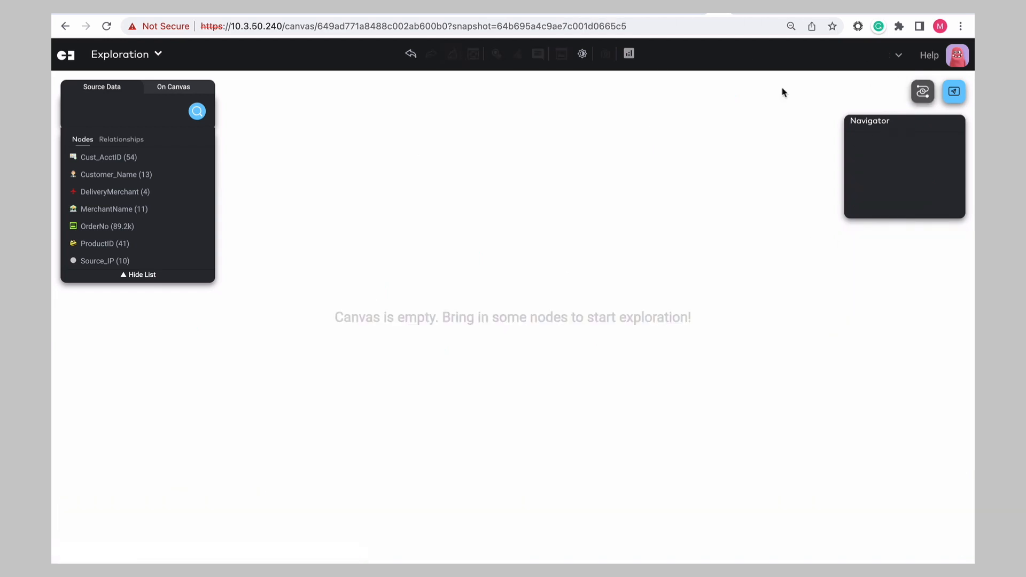
left_click(197, 112)
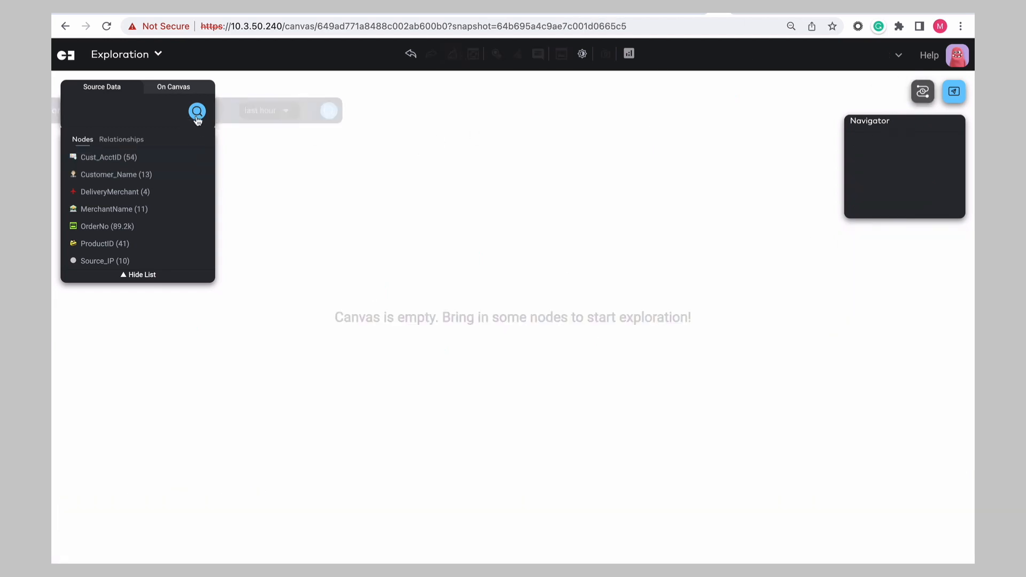
left_click(295, 115)
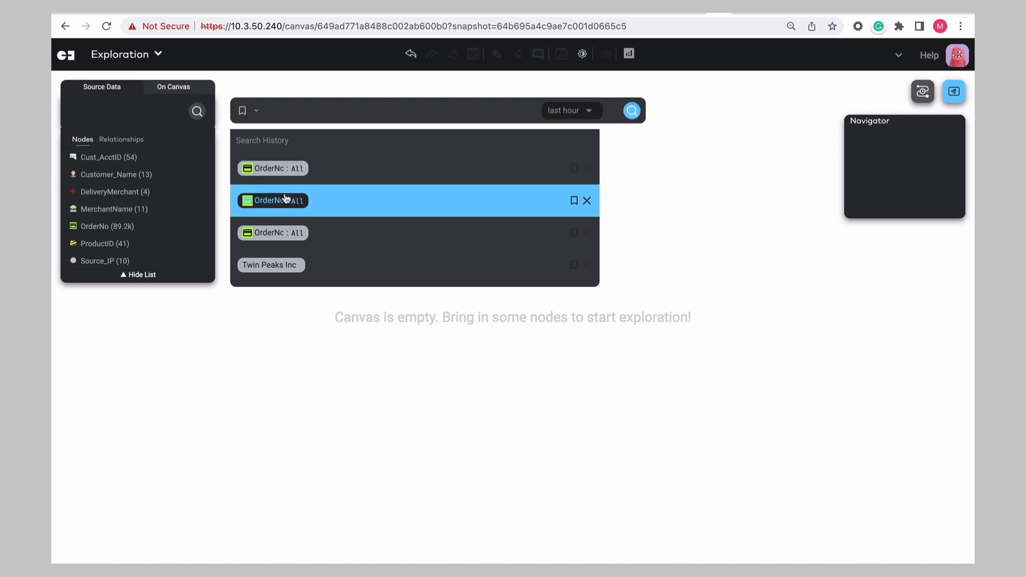
left_click(285, 199)
left_click(279, 111)
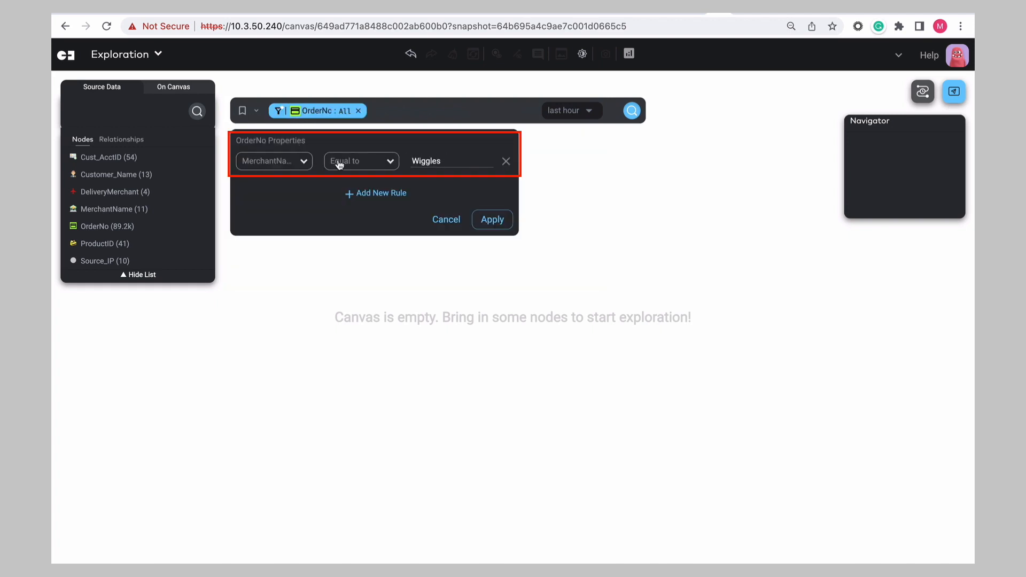
left_click(303, 161)
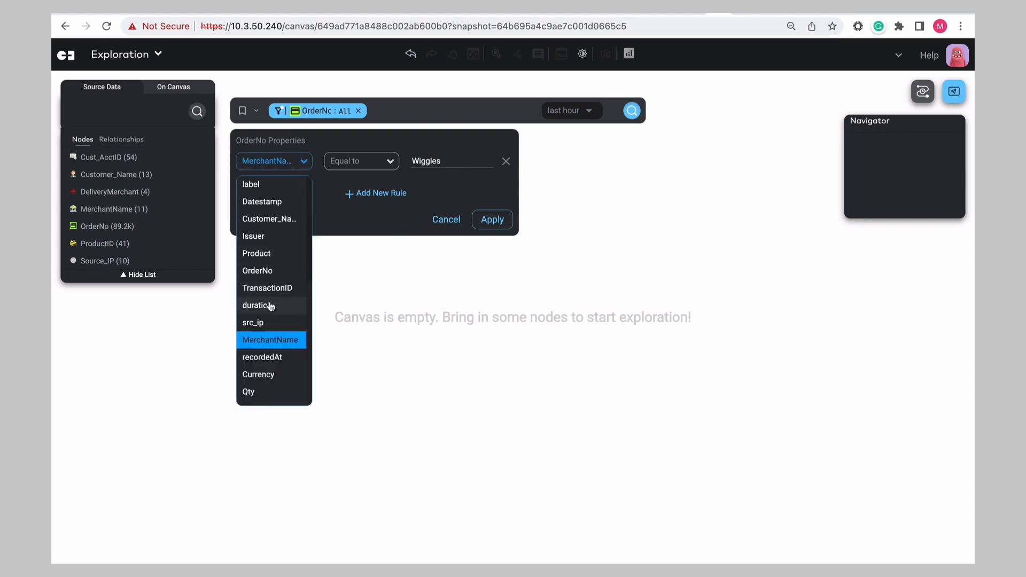
scroll(269, 376, "down", 5)
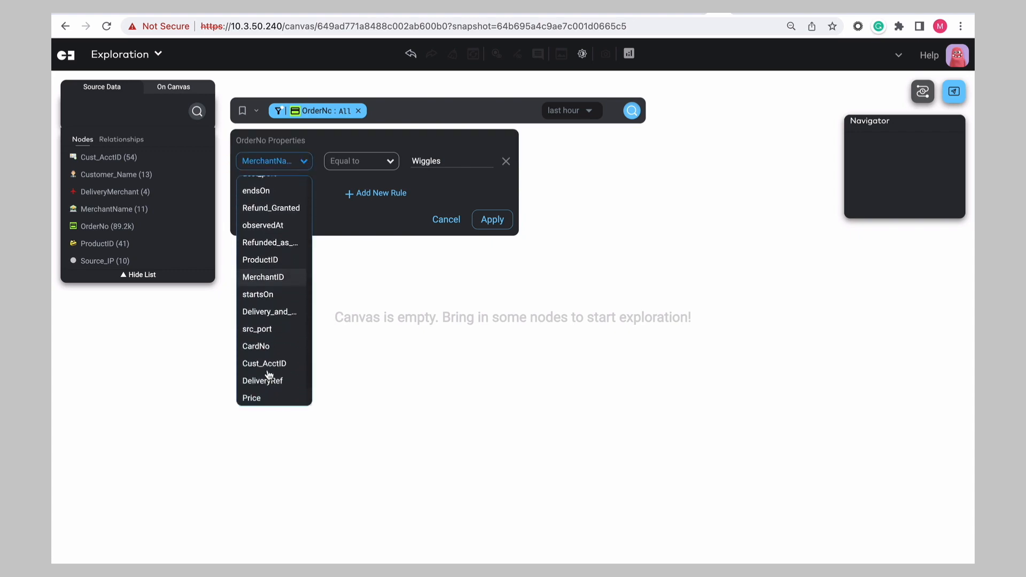
scroll(269, 376, "up", 5)
left_click(498, 225)
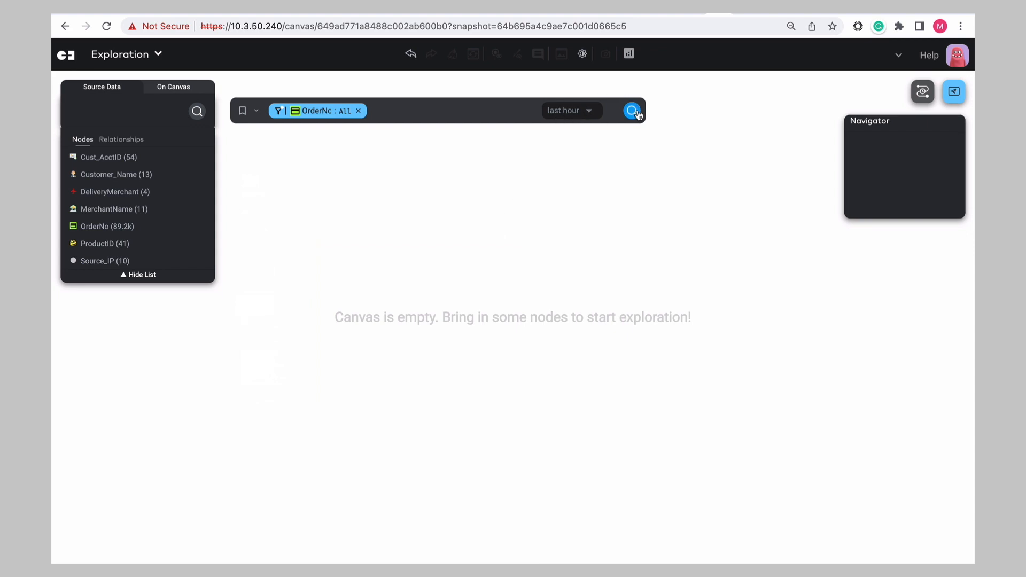
left_click(633, 112)
- Select all matched order nodes and open their context menu
left_click_drag(373, 157, 720, 507)
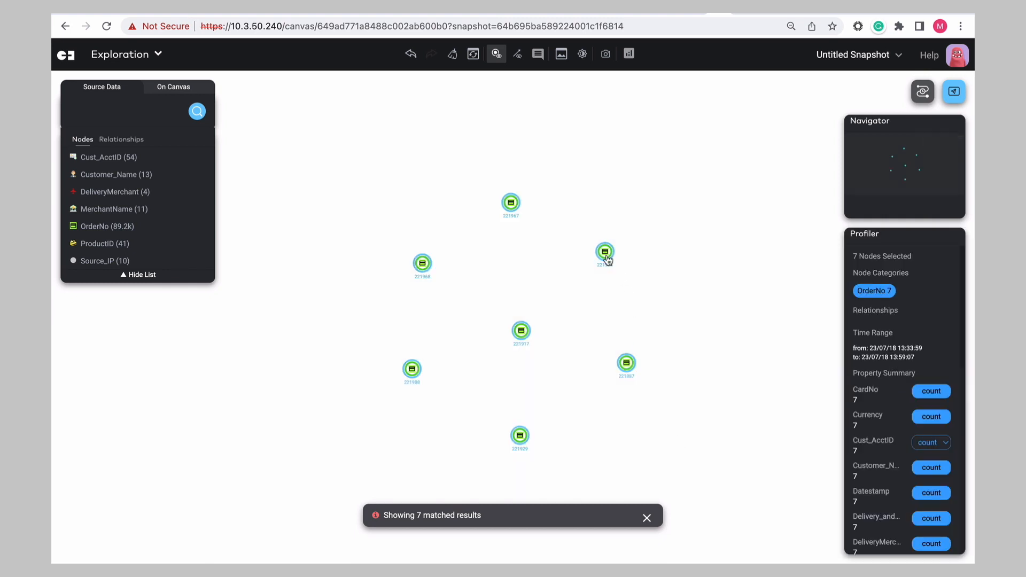
right_click(607, 259)
mouse_move(629, 268)
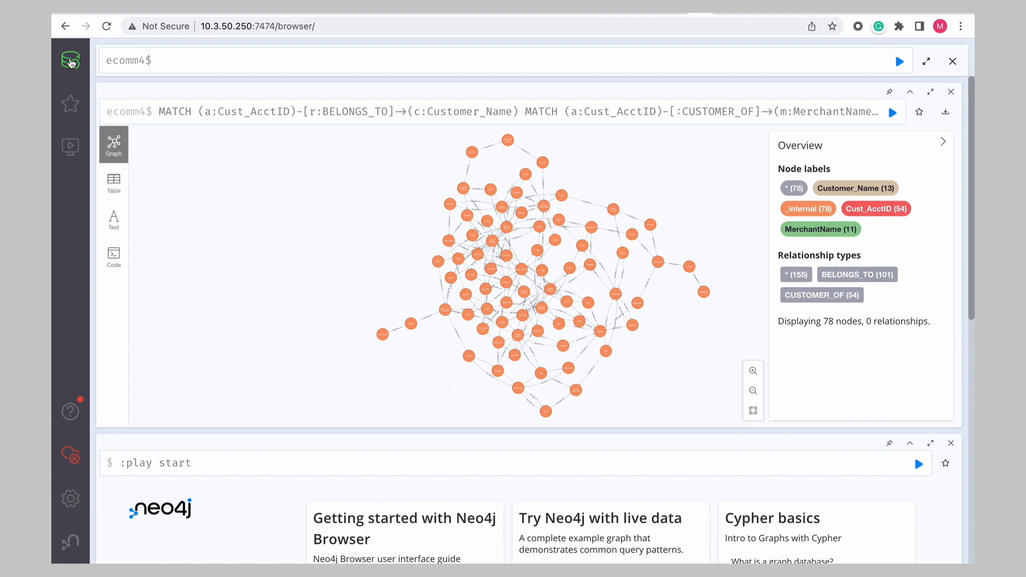
- Switch to Neo4j Browser and open the database information panel
left_click(70, 62)
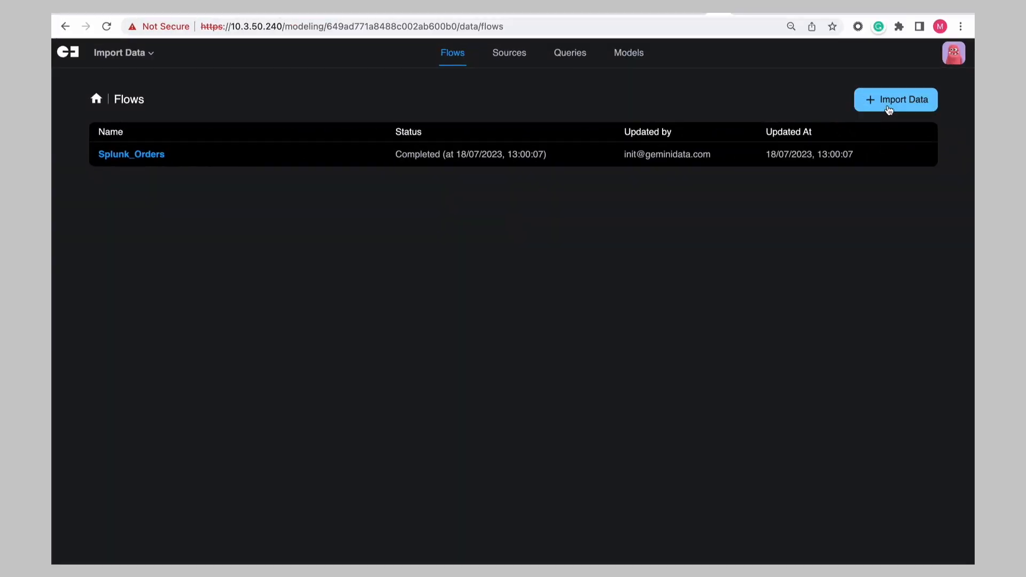
left_click(889, 108)
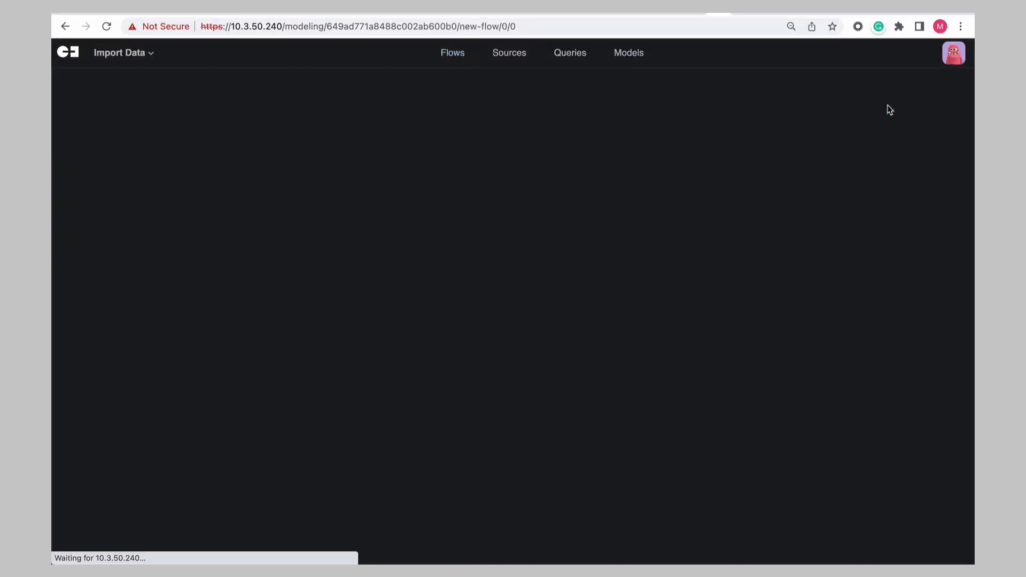
- Name a new import flow IP_Sources with the CSV source type and continue
type("I")
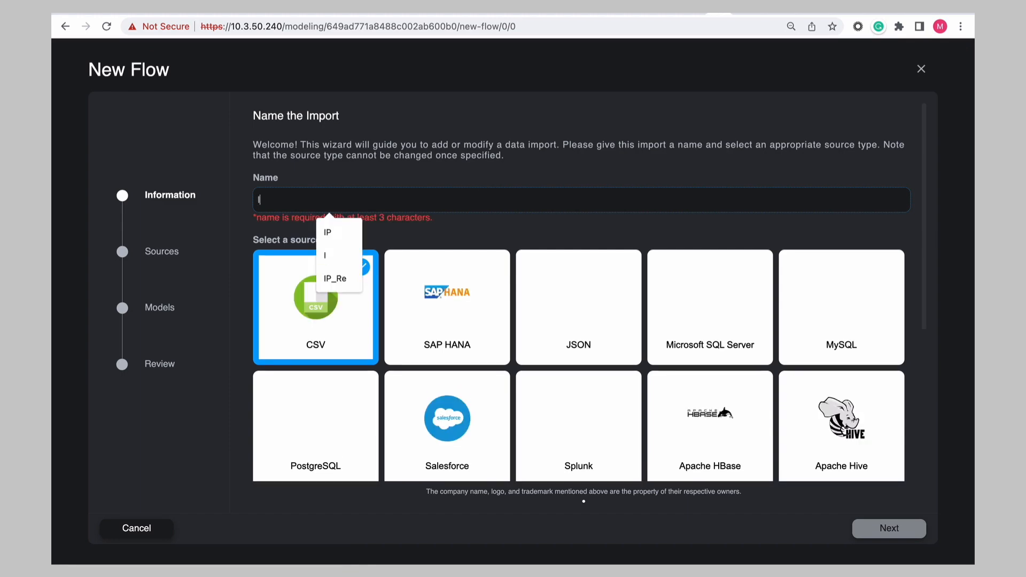
type("P_Sources")
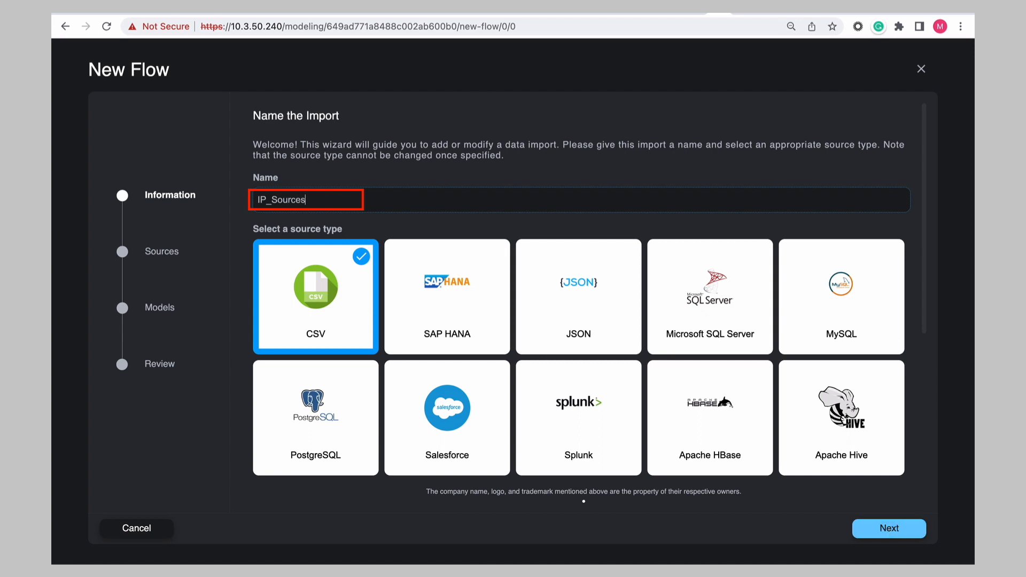
left_click(889, 528)
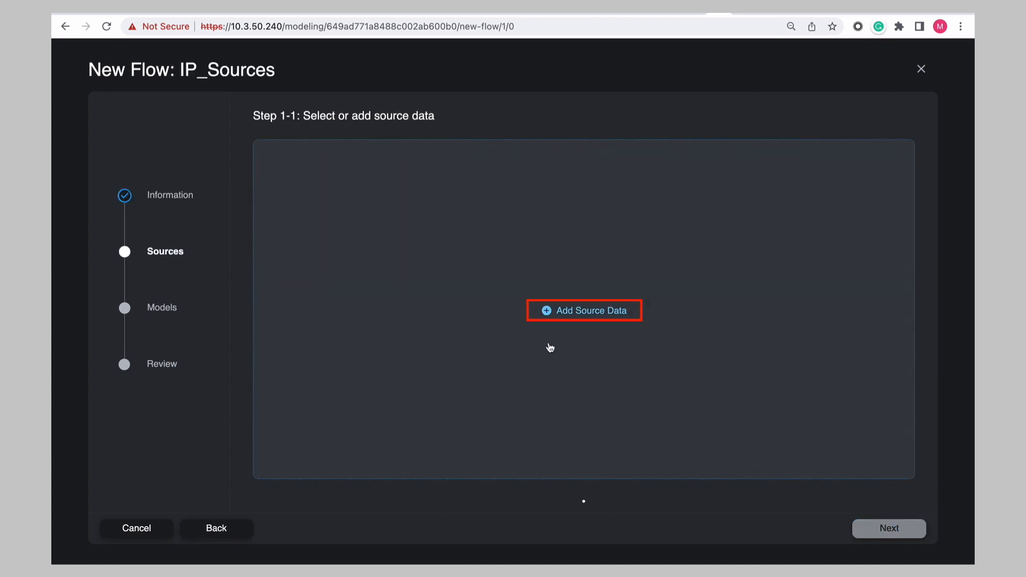
- Upload gemini_fintech_ips.csv as the flow's source data and continue past the data preview
left_click(565, 312)
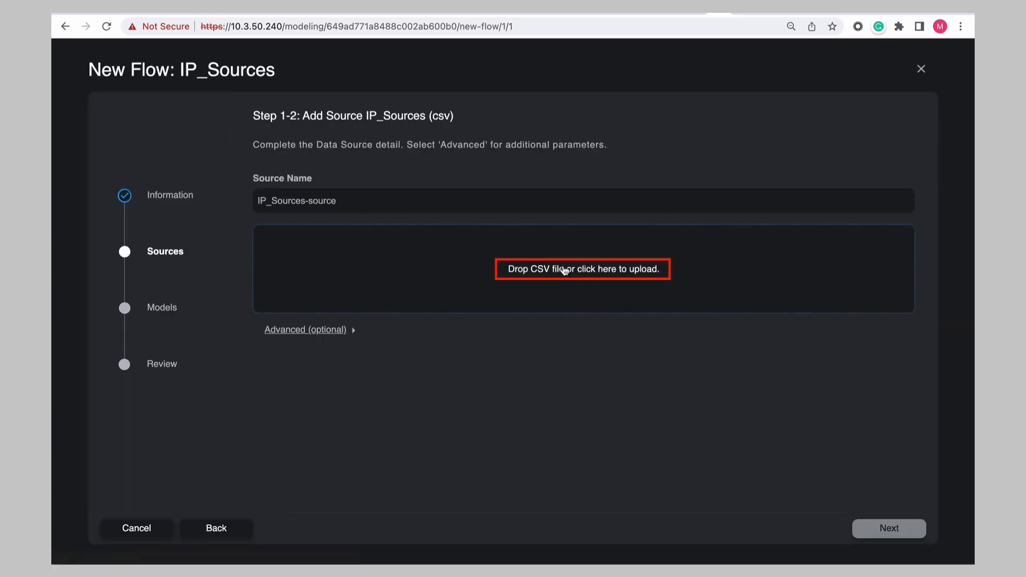
left_click(565, 271)
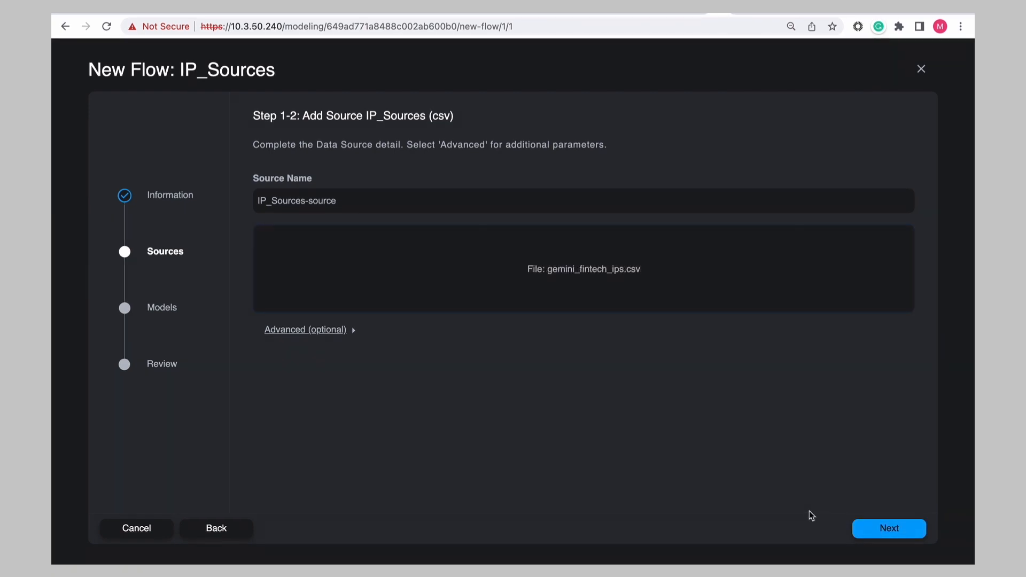
left_click(887, 531)
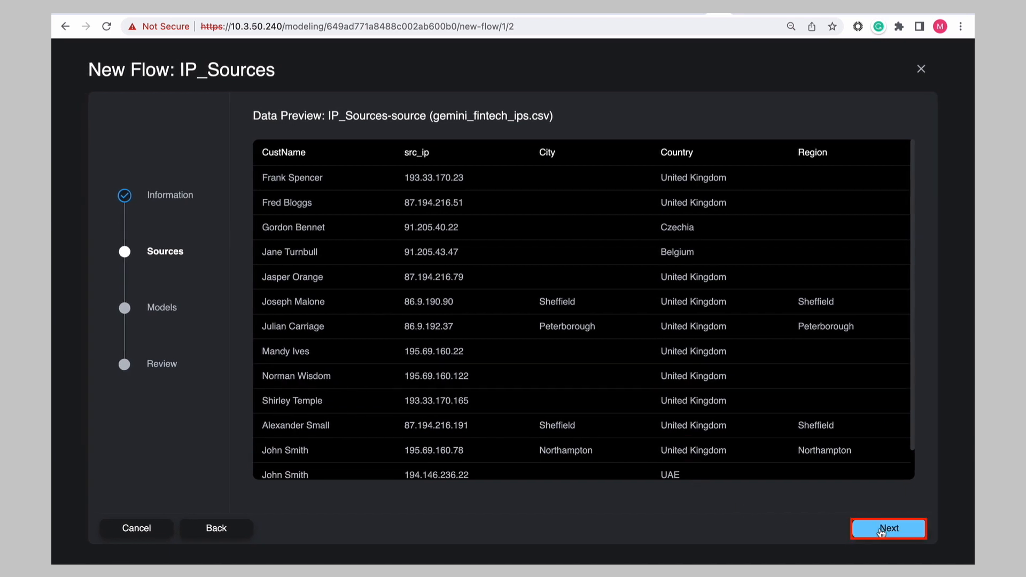
left_click(881, 531)
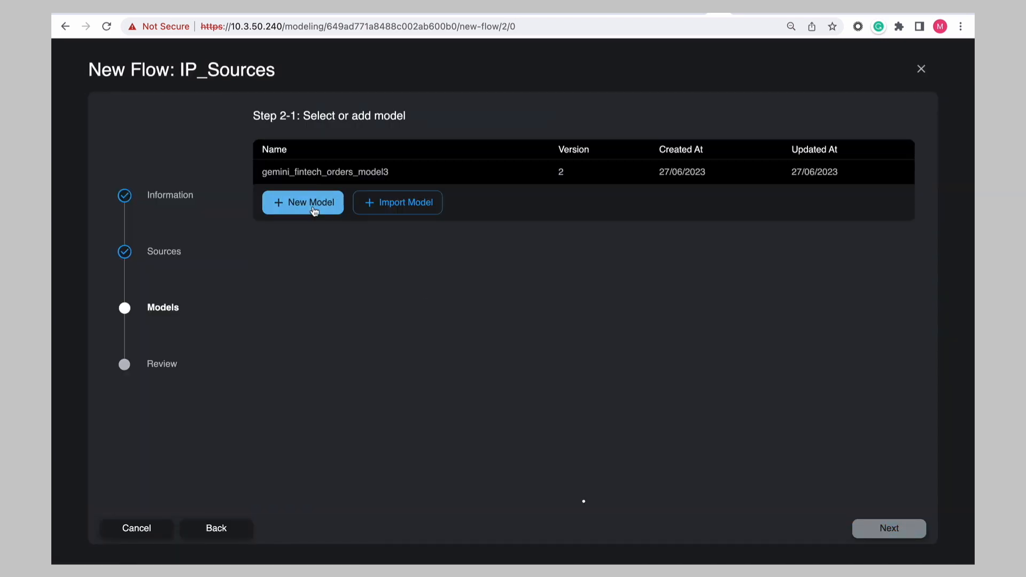
- Create a new model with a node from the src_ip field in the Source_IP category
left_click(312, 209)
left_click(566, 297)
left_click(485, 170)
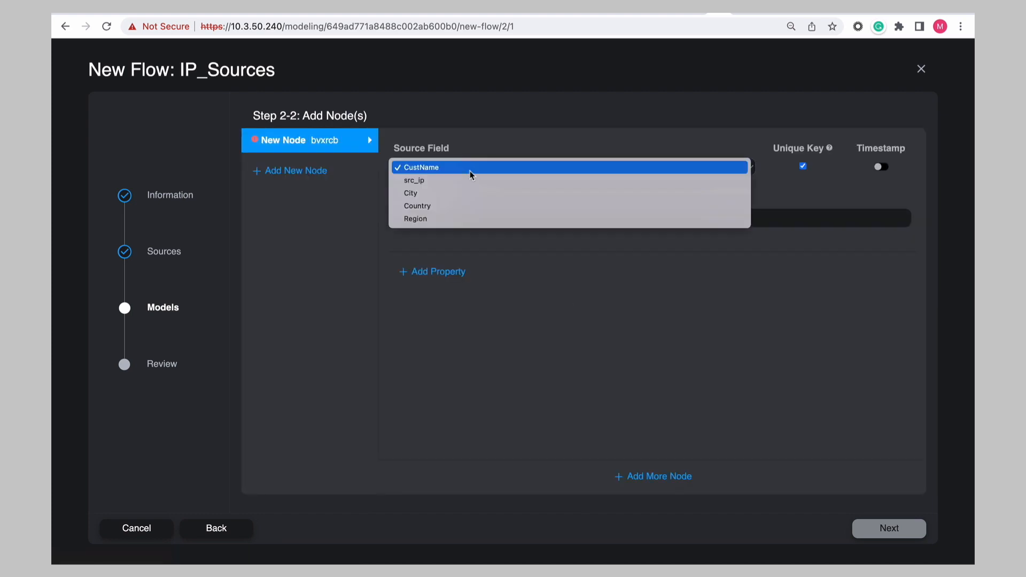
left_click(465, 181)
left_click(450, 219)
type("Sour")
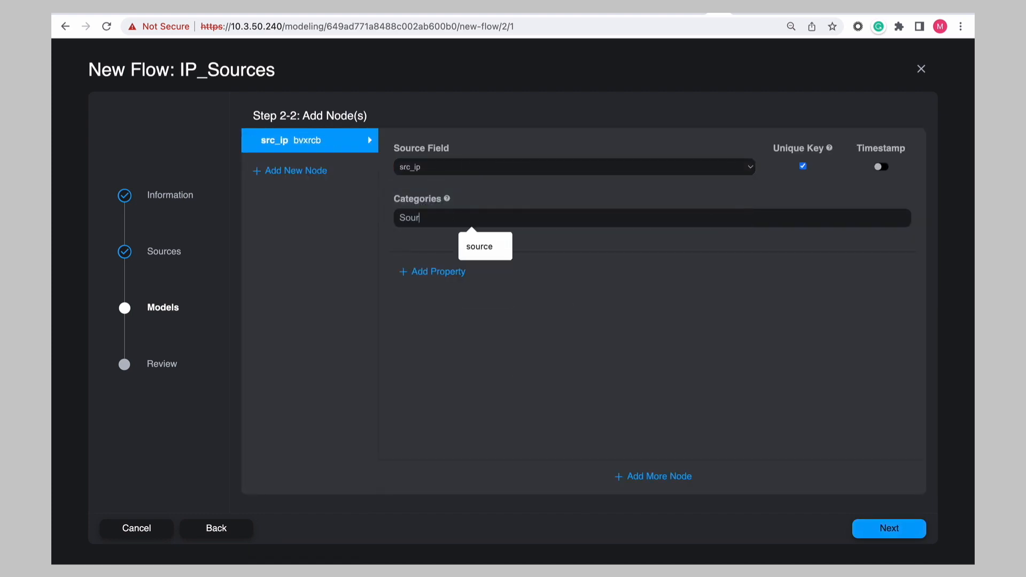
type("ce_IP")
key("Return")
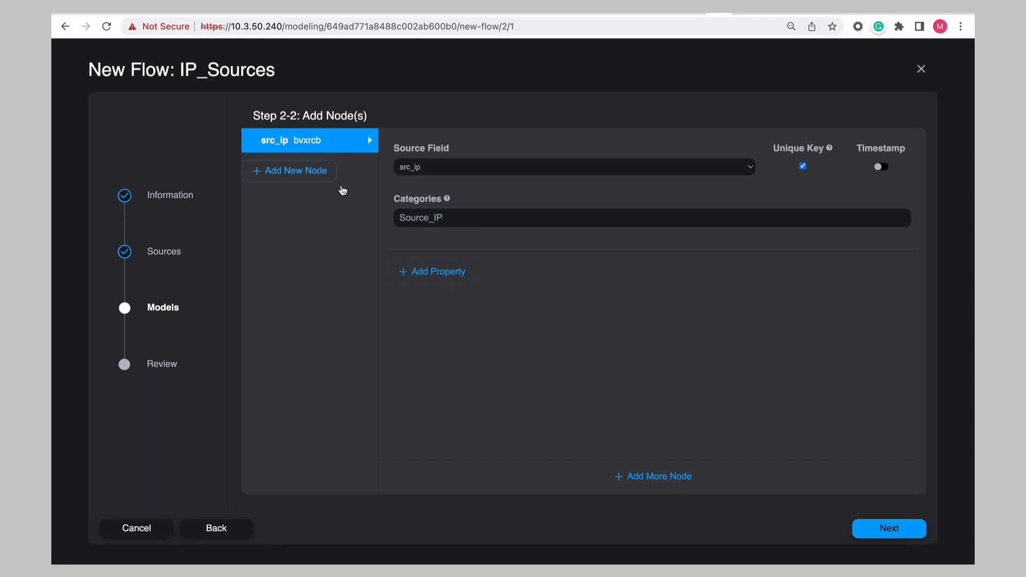
- Add a src_ip property to the Source_IP node
left_click(416, 272)
left_click(475, 327)
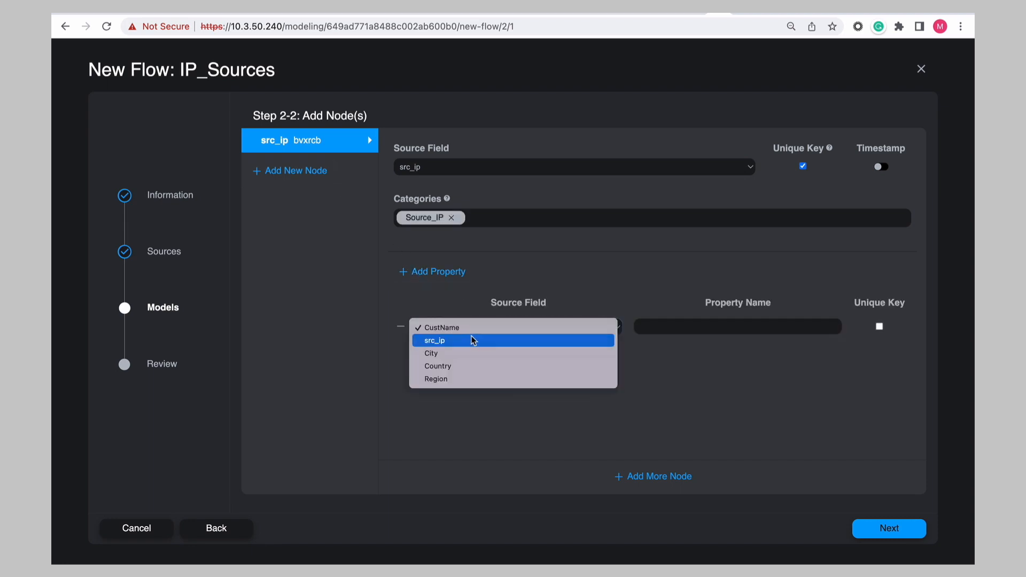
left_click(472, 337)
- Add a second node from the Country field in the CountryOfOrigin category
left_click(304, 171)
left_click(411, 166)
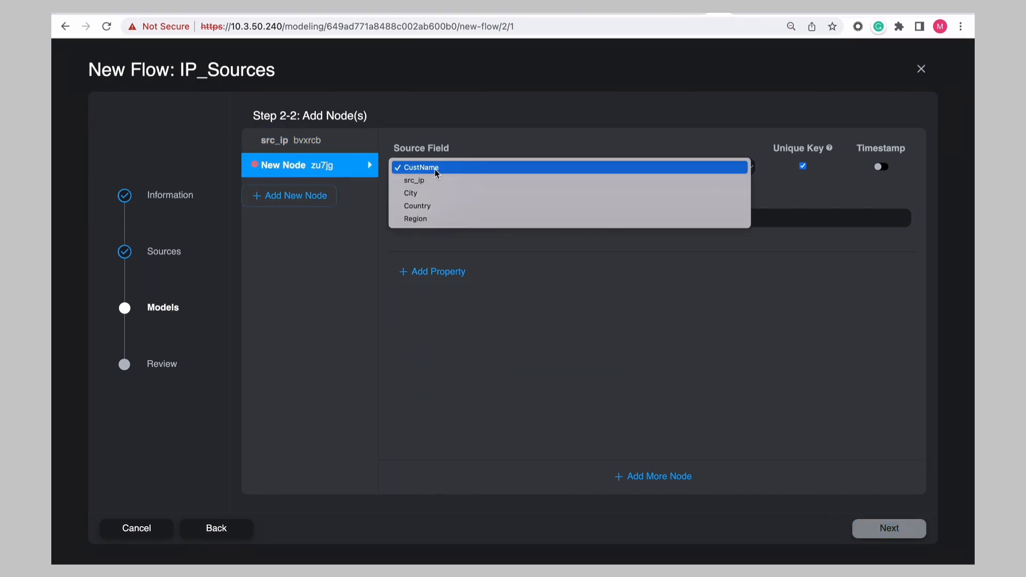
left_click(432, 204)
left_click(431, 216)
type("CountryOfOrigin")
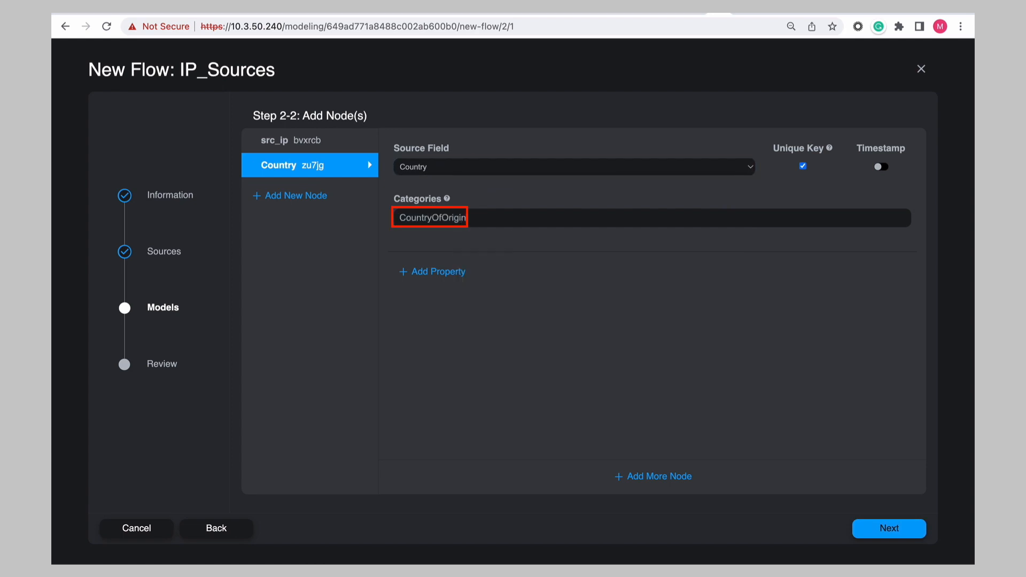
- Add a Country property to the CountryOfOrigin node
left_click(433, 272)
left_click(458, 331)
left_click(452, 367)
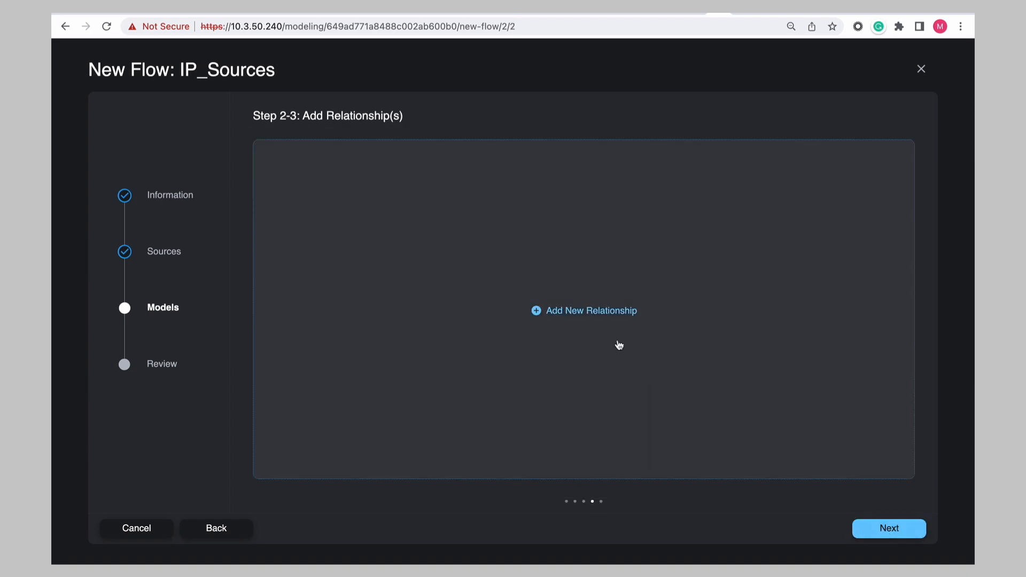
- Define an ORIGINATES_FROM relationship linking the source IP node to the country node
left_click(592, 311)
left_click(702, 169)
left_click(698, 181)
left_click_drag(462, 216, 385, 216)
type("ORIGINATES_FROM")
- Proceed to the flow review and save the IP_Sources import flow
left_click(886, 529)
left_click(886, 532)
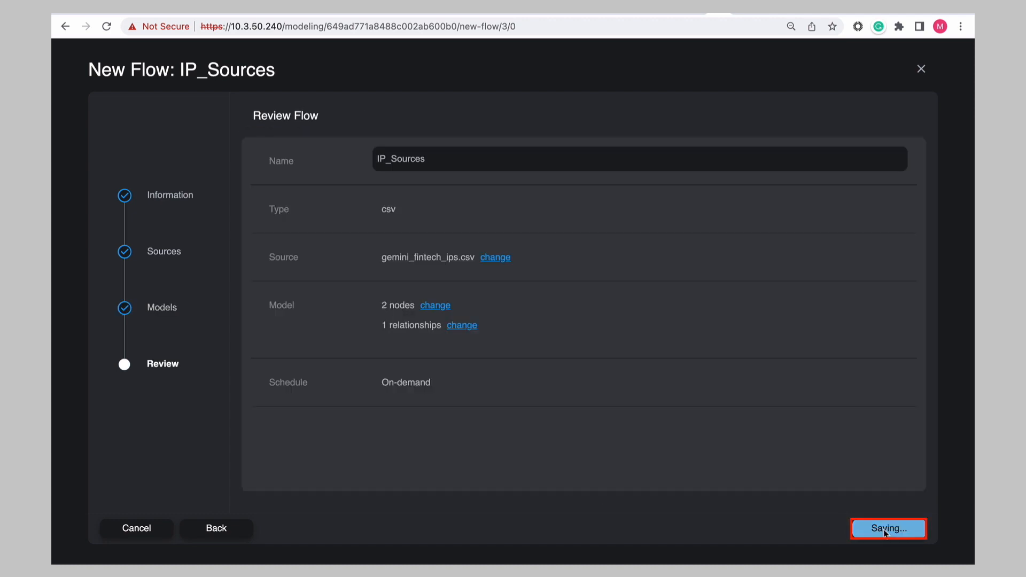
left_click(884, 529)
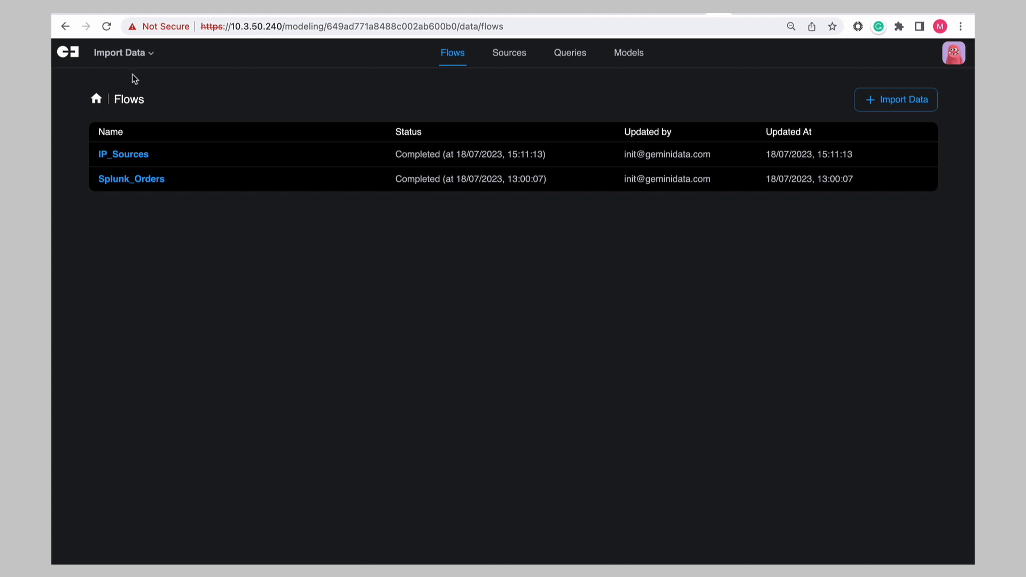
- Switch to Exploration, clear the canvas and bring all Customer_Name nodes onto it
left_click(121, 53)
left_click(128, 148)
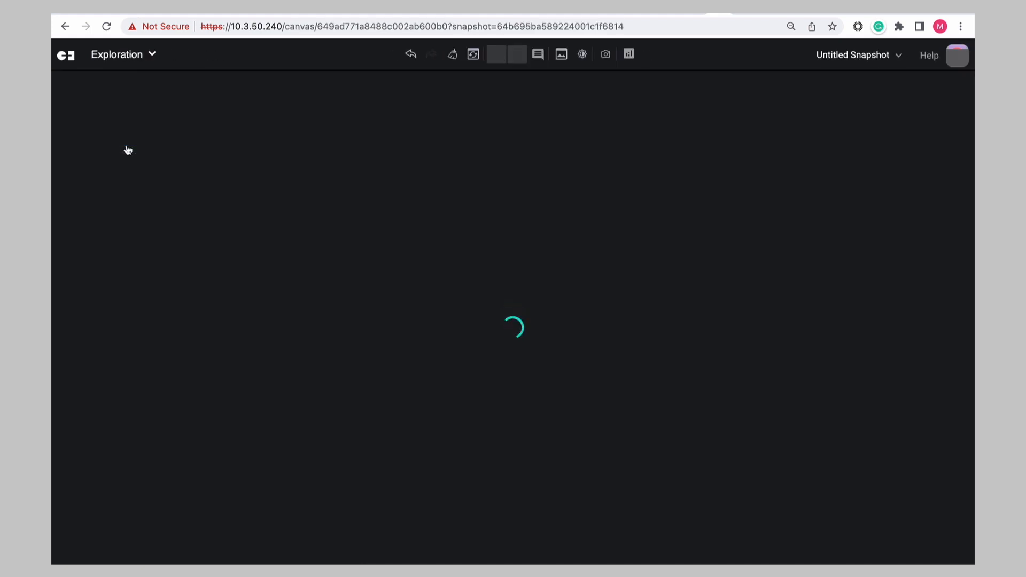
left_click(453, 56)
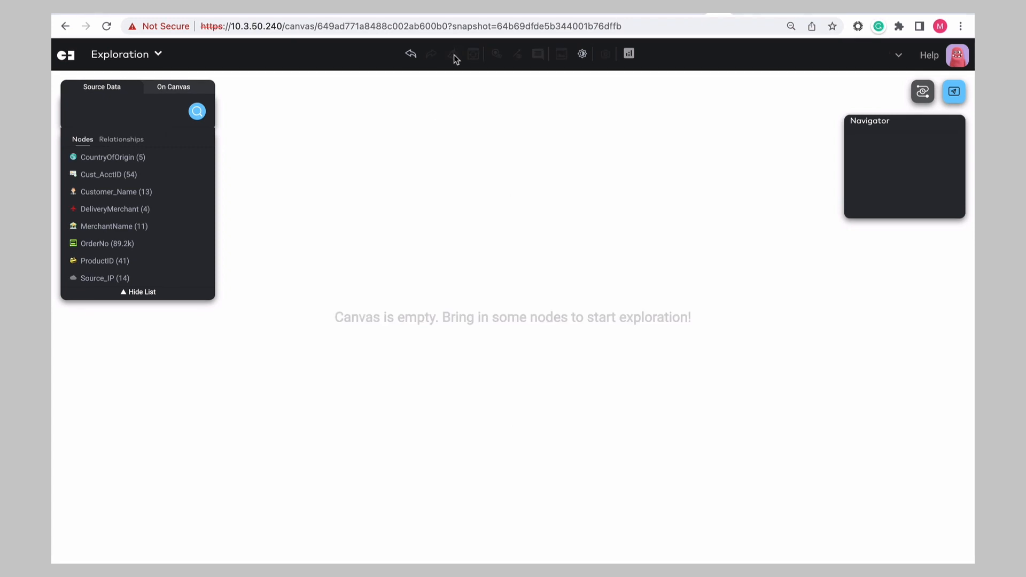
left_click(202, 192)
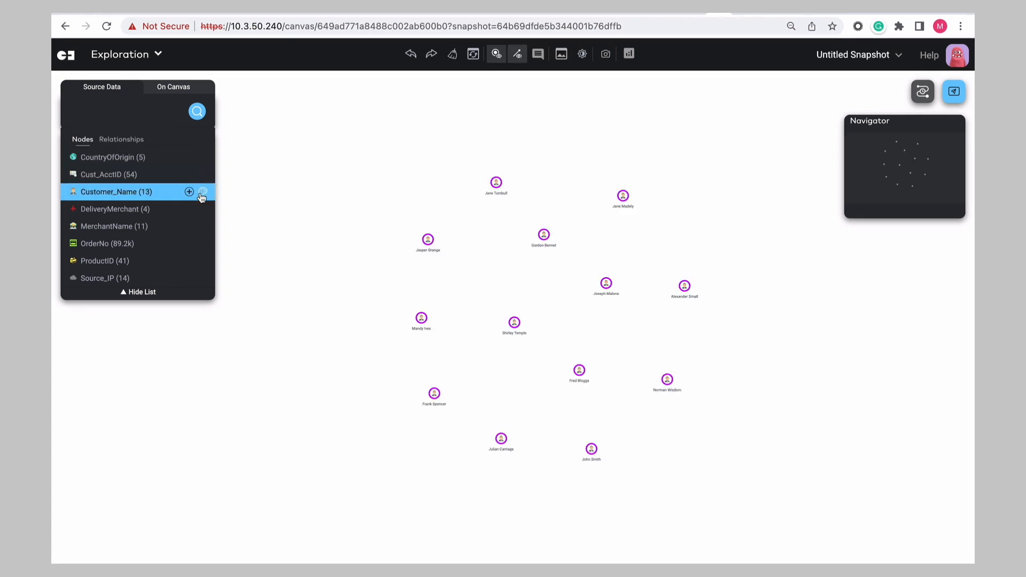
- Explore the selected customers' neighbors in the Source_IP category
right_click(423, 233)
mouse_move(571, 242)
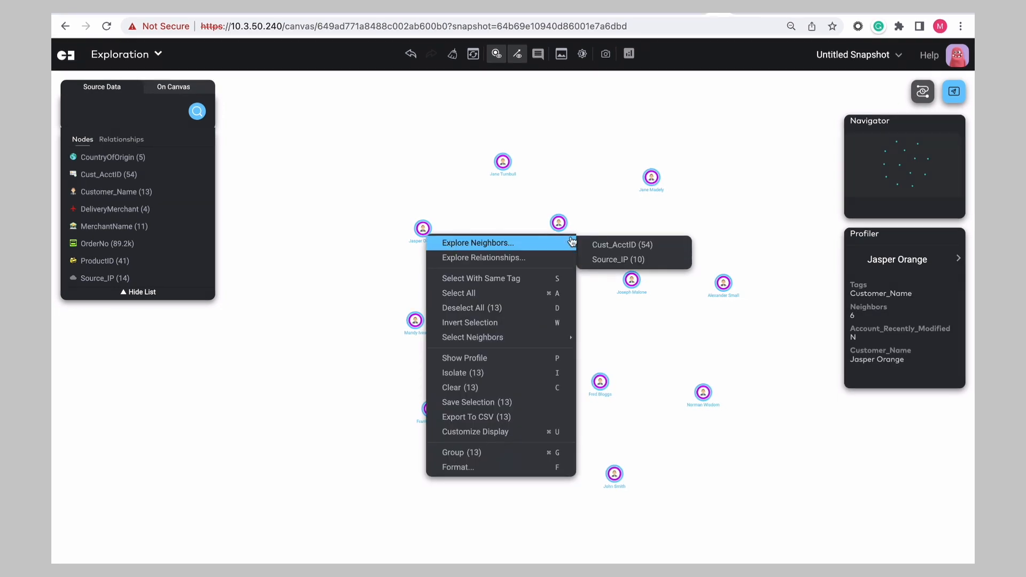
left_click(617, 259)
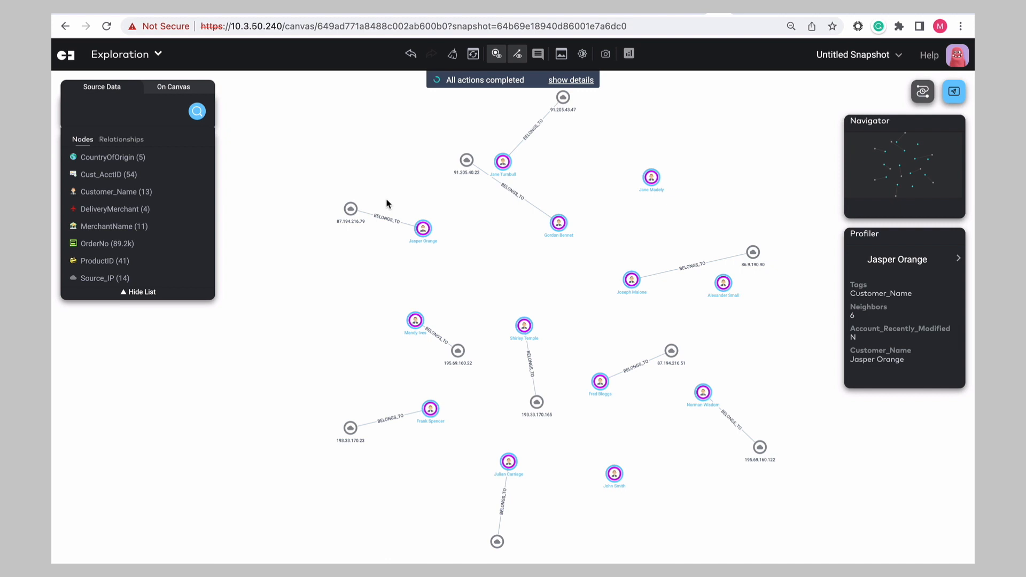
- Explore the selected source IP nodes' neighbors in the CountryOfOrigin category
right_click(350, 208)
mouse_move(386, 225)
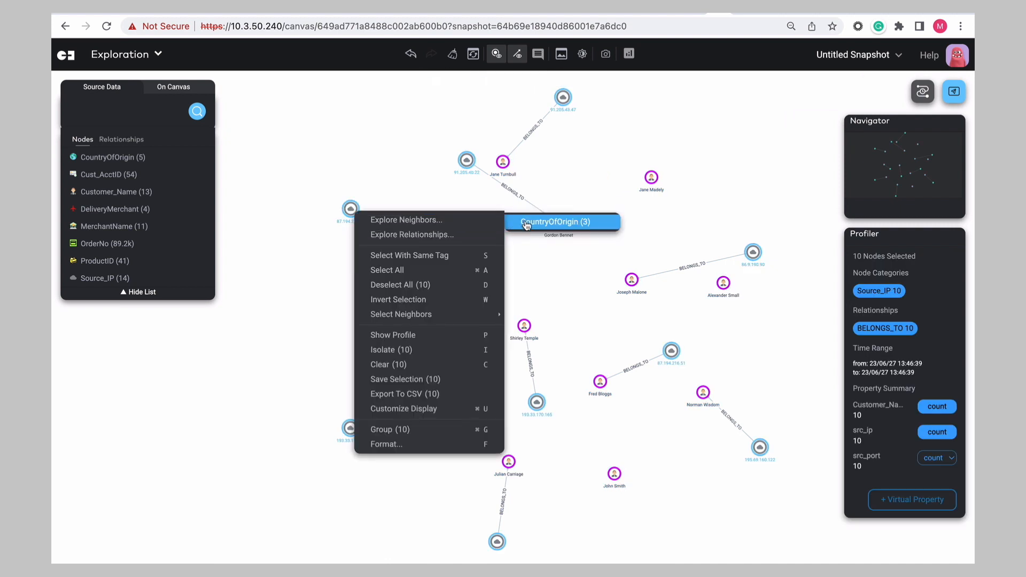
left_click(526, 225)
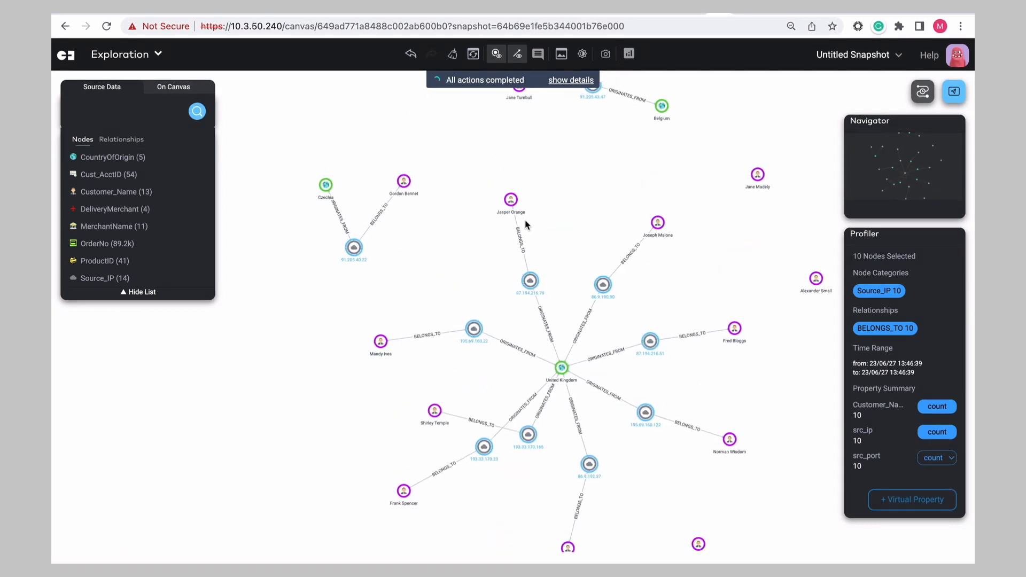
- Clear the canvas and open the Shirleys Orders snapshot from the Snapshot Center
left_click(452, 54)
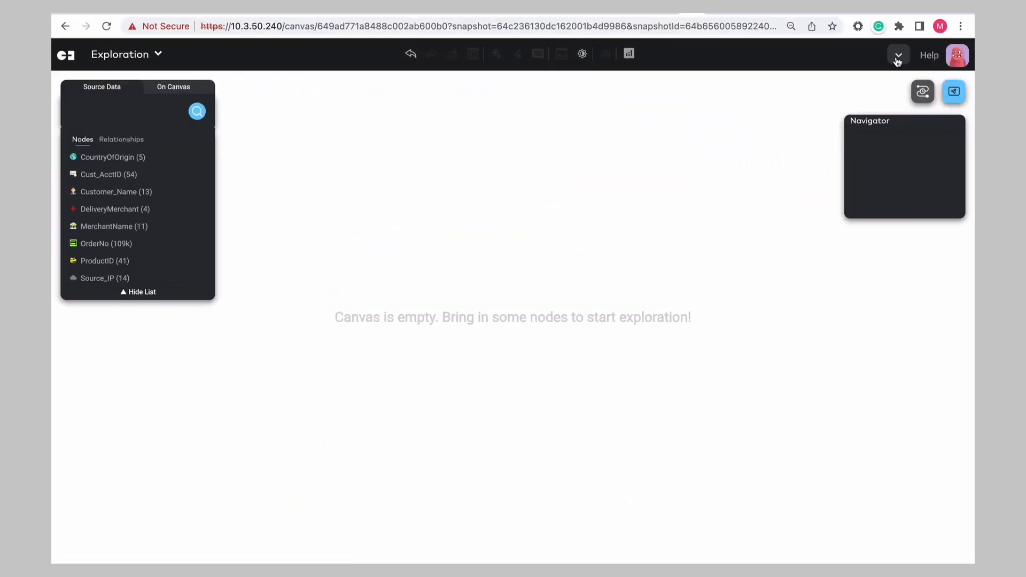
left_click(898, 55)
left_click(846, 93)
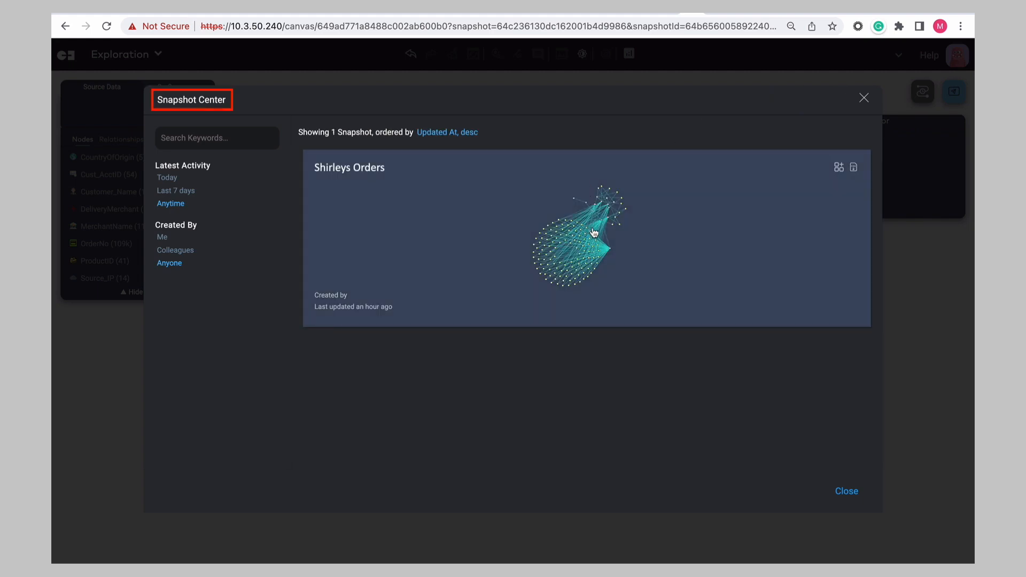
left_click(593, 230)
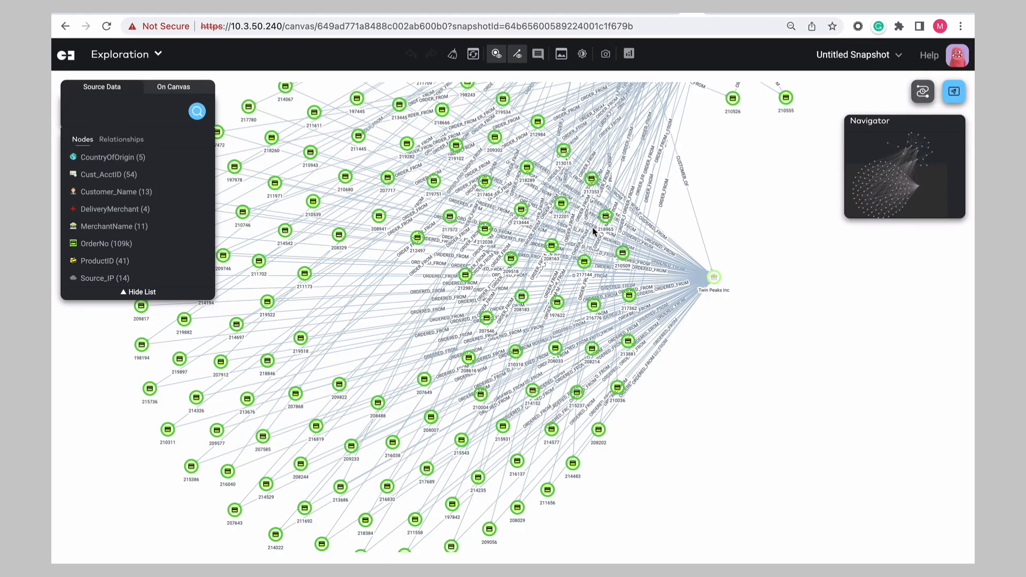
- Open the Shirleys Orders snapshot in the dashboard
scroll(593, 230, "down", 5)
scroll(458, 391, "up", 3)
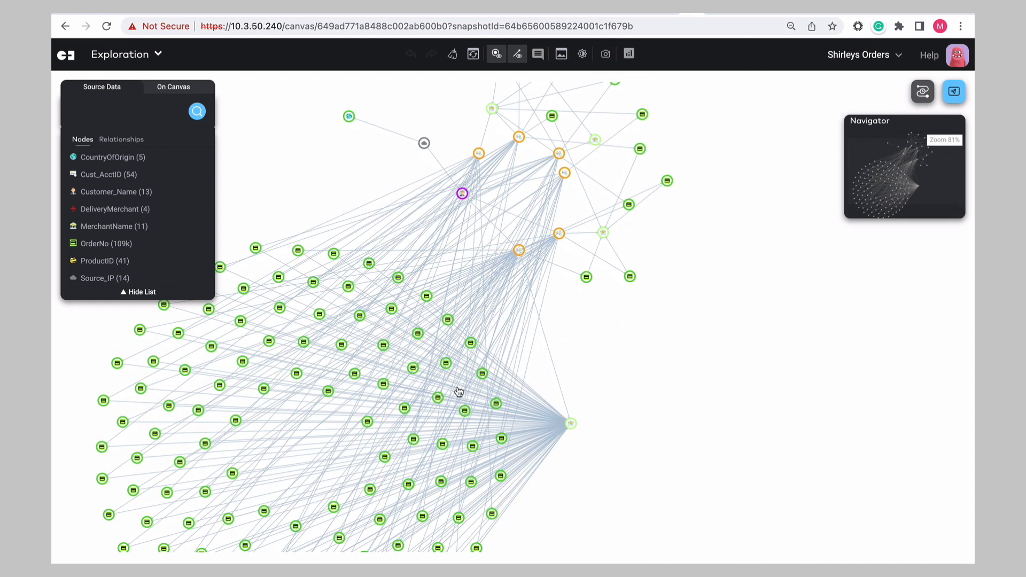
left_click(898, 56)
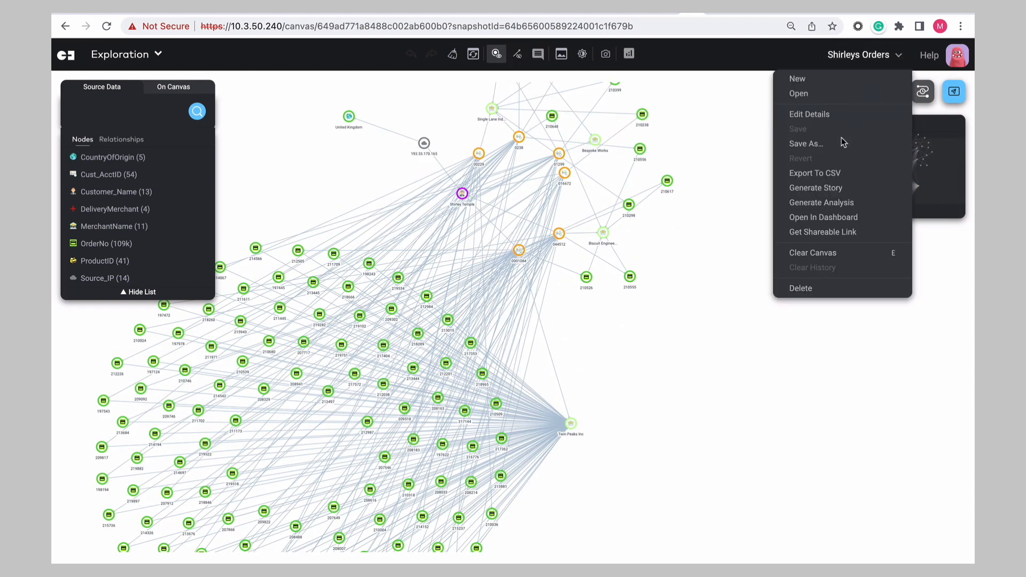
left_click(827, 216)
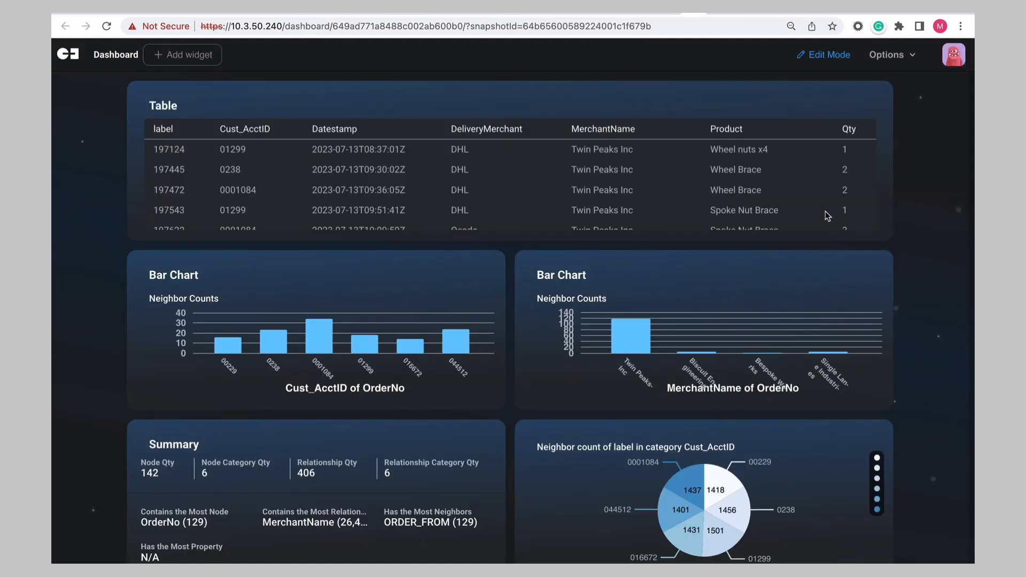